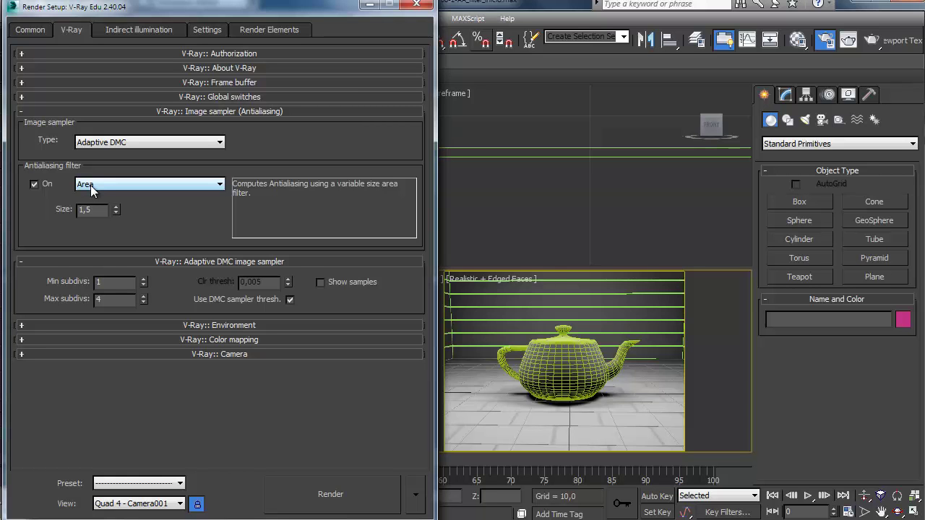
- Keep Area as the antialiasing filter and render the Camera001 view of the teapot
double_click(85, 214)
left_click(120, 187)
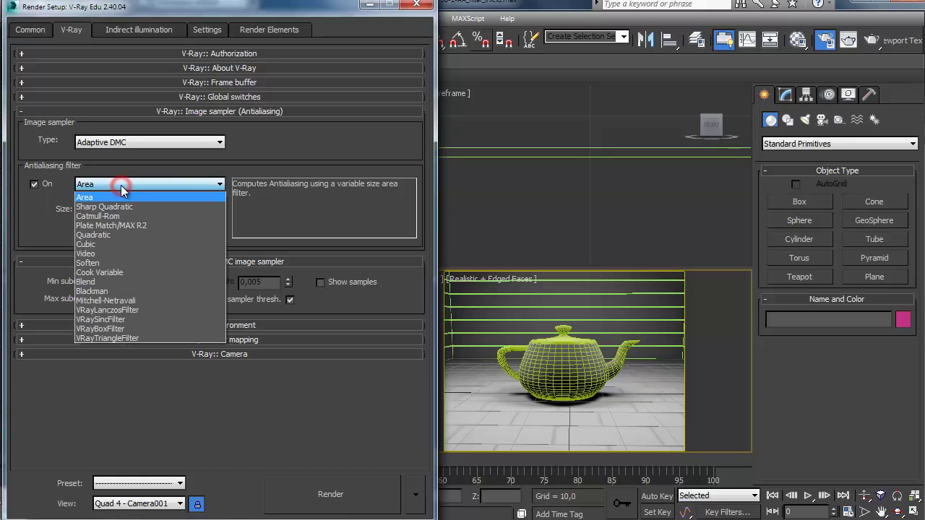
left_click(39, 204)
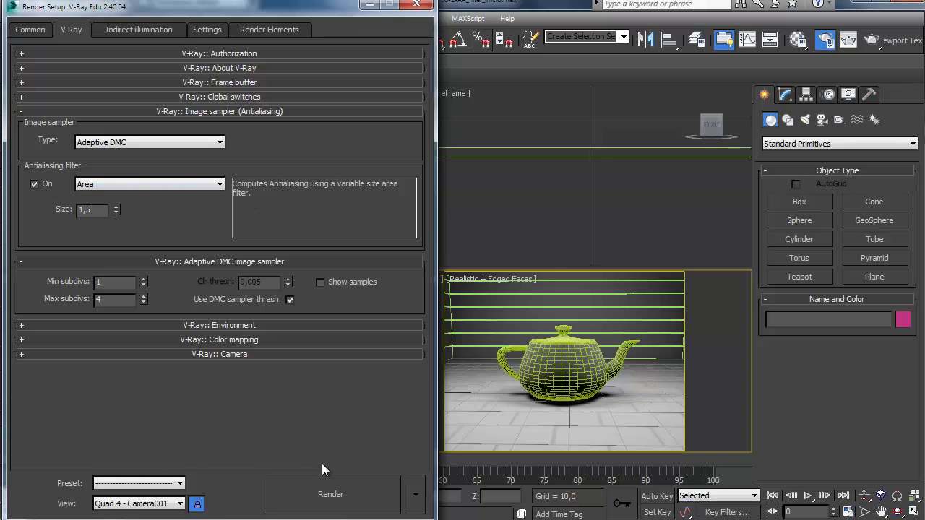
left_click(324, 494)
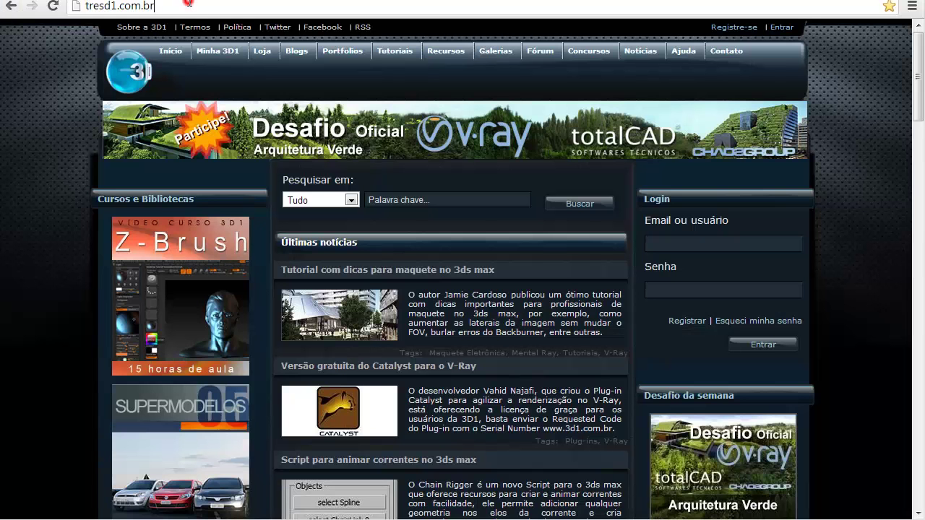
- Switch to the web browser and open the Chaos Group help portal at spot3d.com
left_click(189, 4)
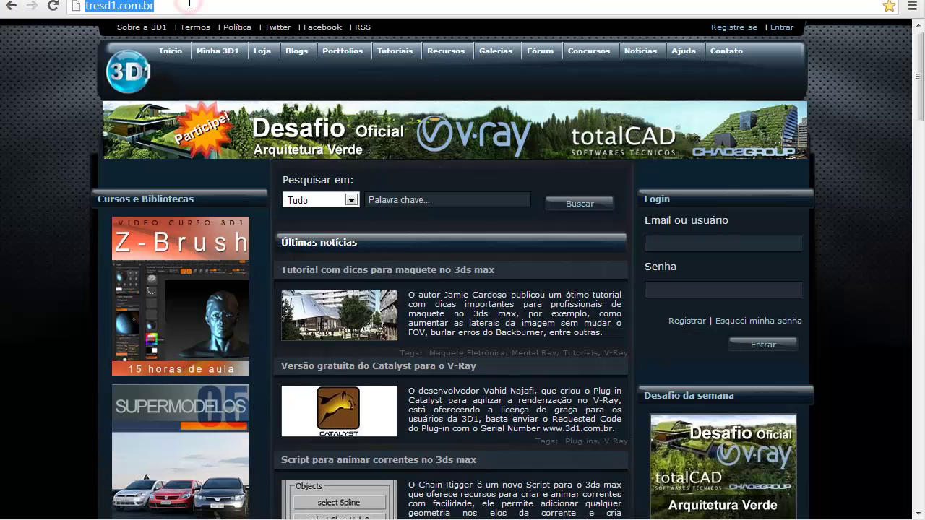
type("spot.c")
key("BackSpace")
key("BackSpace")
type("3d")
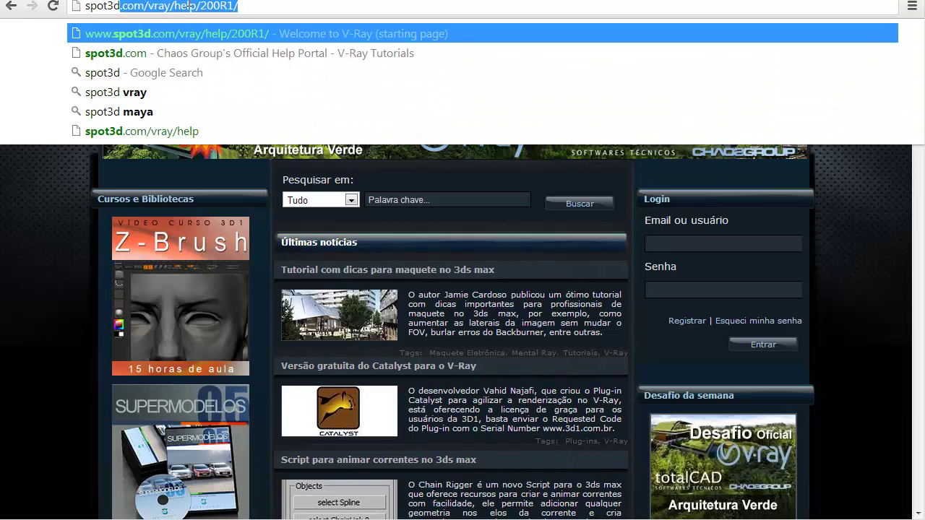
key("Down")
key("Return")
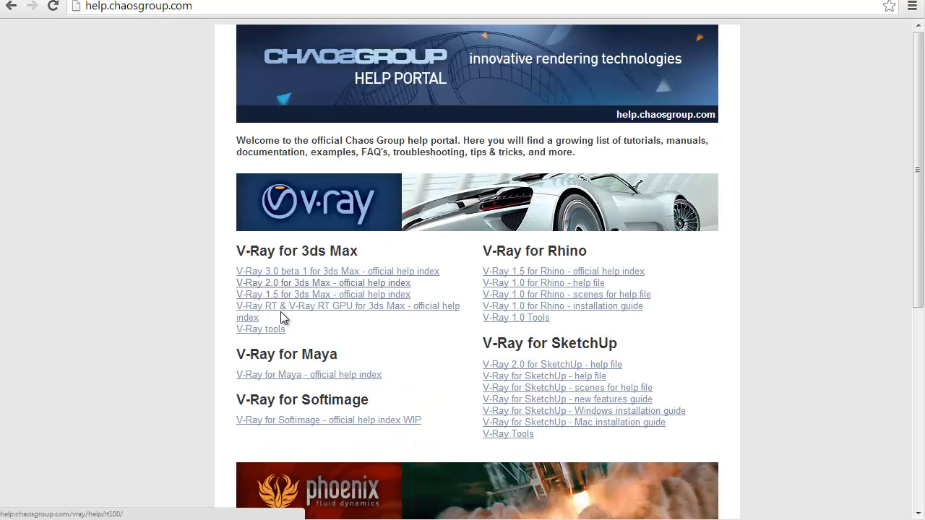
- Open the V-Ray 2.0 for 3ds Max official help index and its Image samplers examples page
left_click(316, 283)
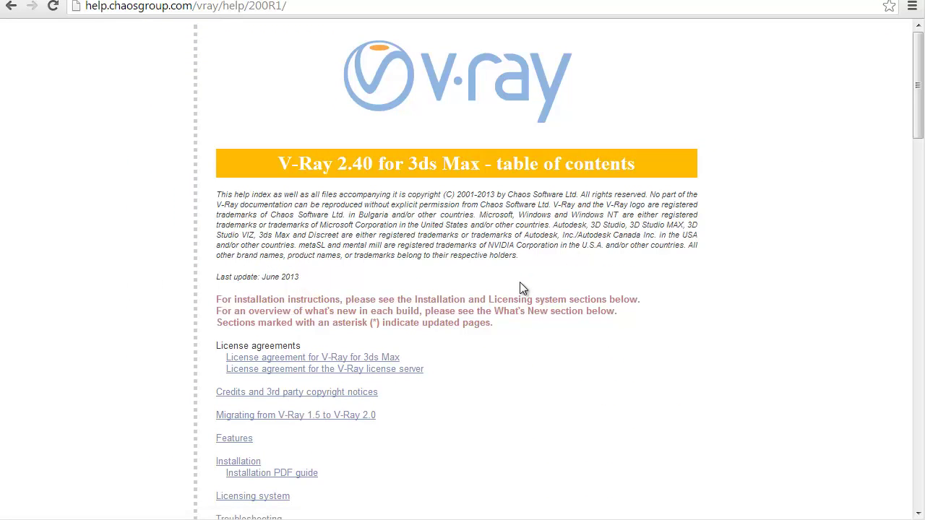
scroll(519, 281, "down", 7)
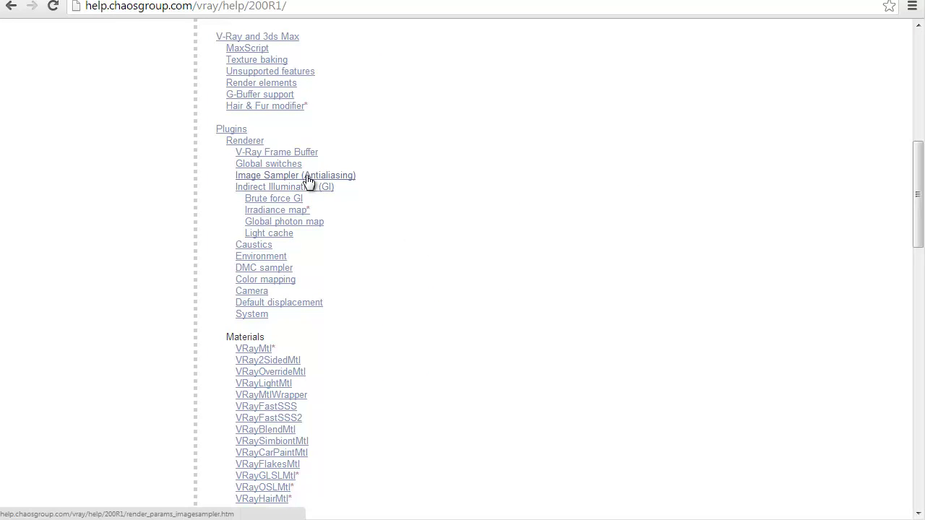
scroll(416, 225, "down", 18)
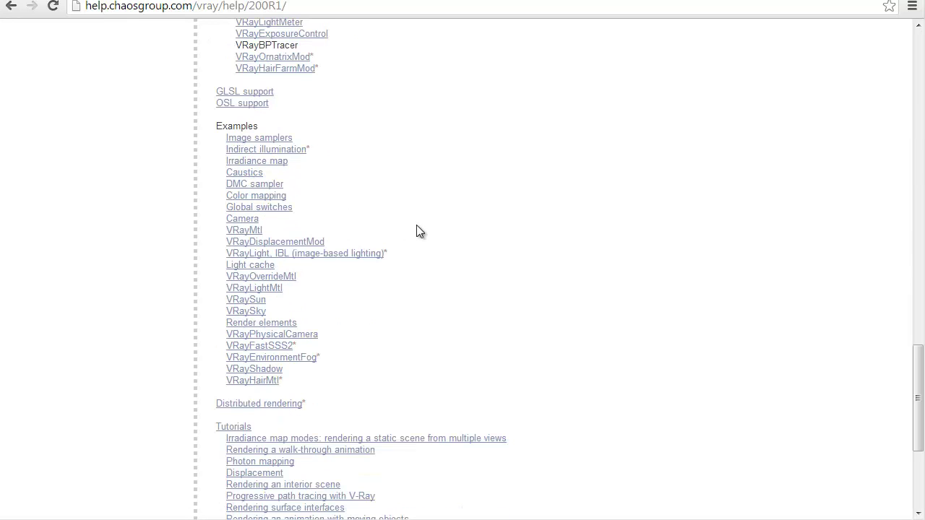
scroll(418, 232, "down", 2)
scroll(419, 232, "up", 2)
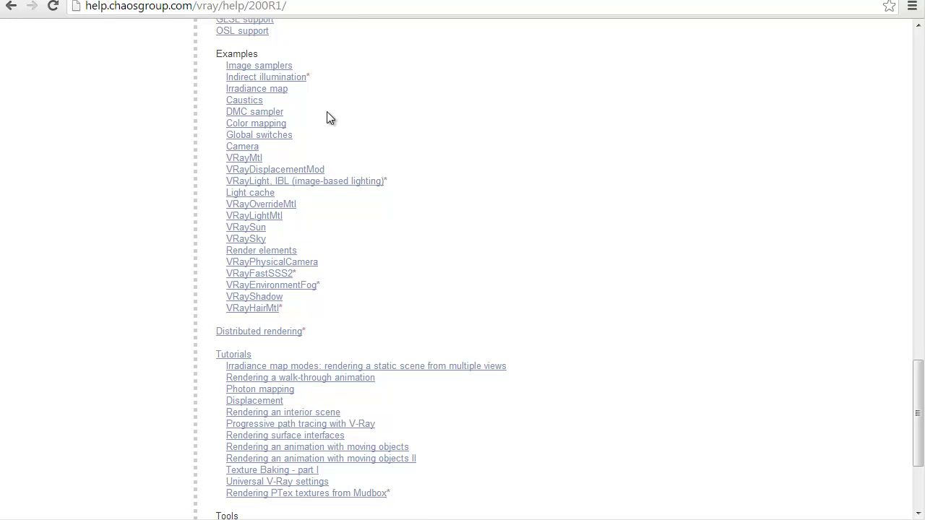
left_click(265, 67)
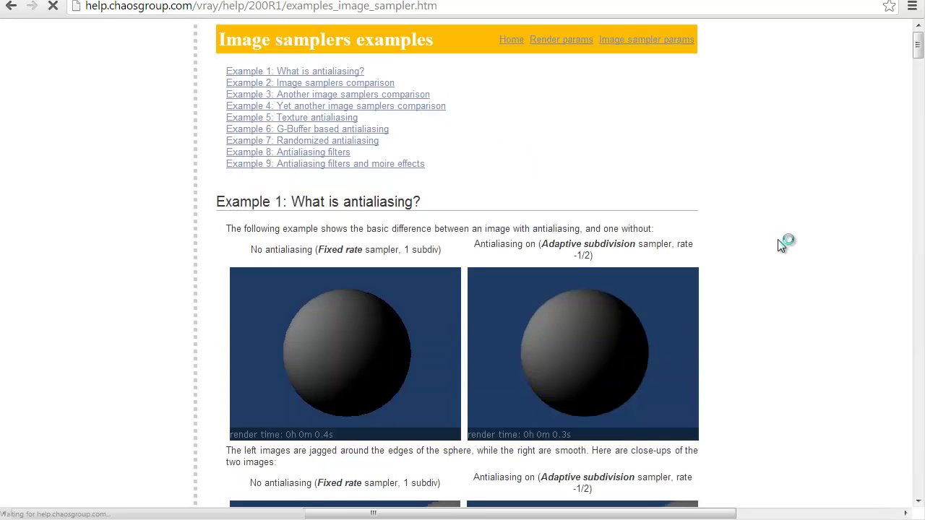
- Examine the filter comparison images and comments under Example 8: Antialiasing filters, from no filtering through Area and Blend to Mitchell-Netravali
scroll(782, 245, "down", 20)
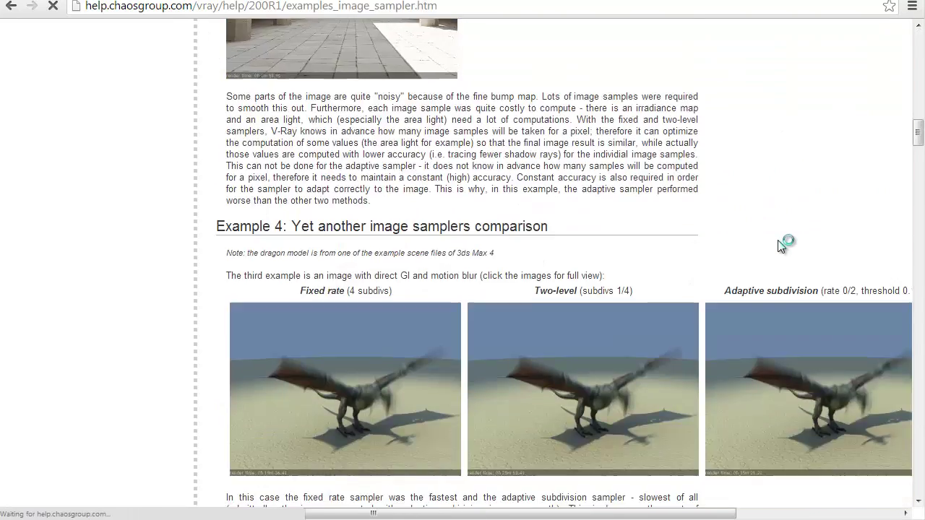
scroll(783, 244, "down", 15)
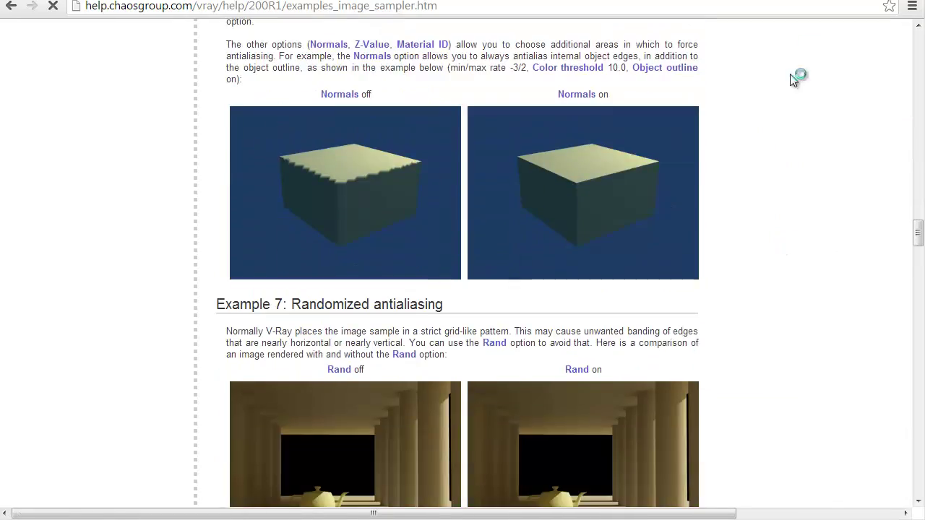
scroll(853, 212, "down", 11)
scroll(853, 212, "up", 1)
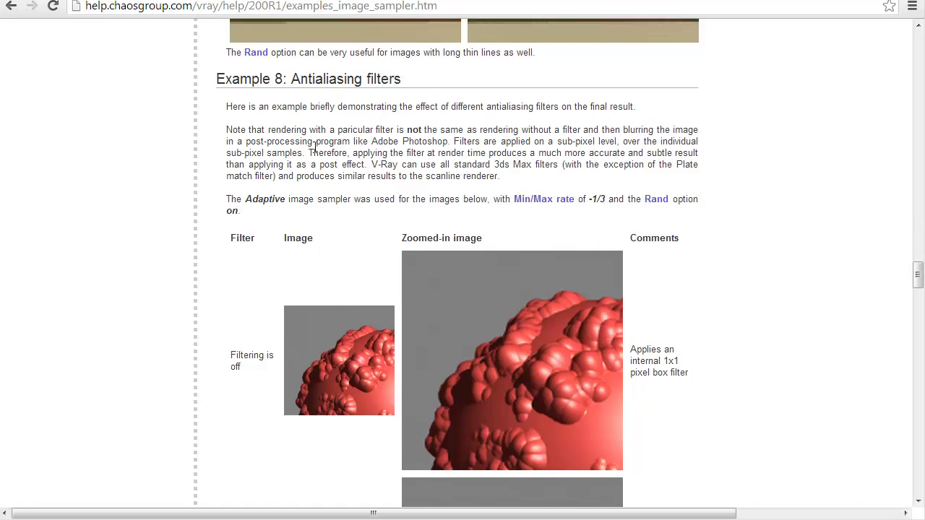
scroll(766, 257, "down", 1)
scroll(766, 263, "up", 1)
scroll(766, 263, "down", 3)
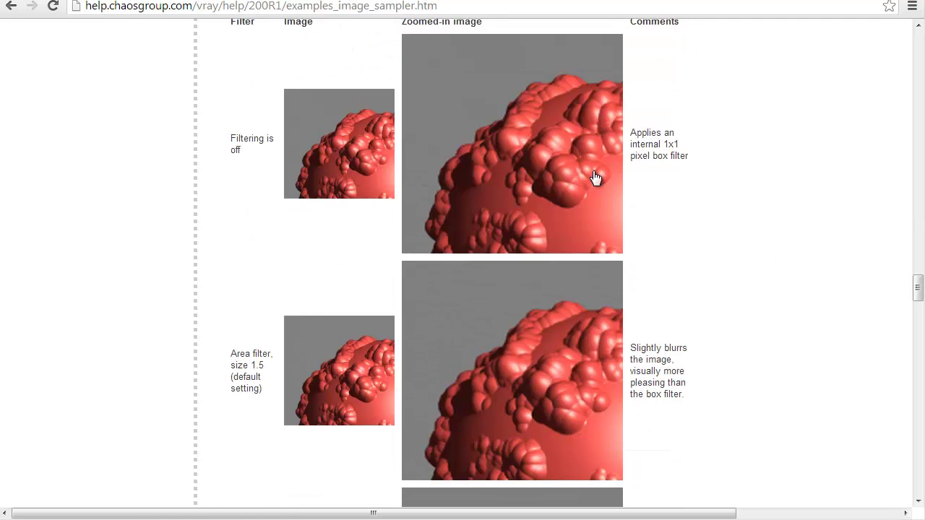
scroll(388, 337, "down", 8)
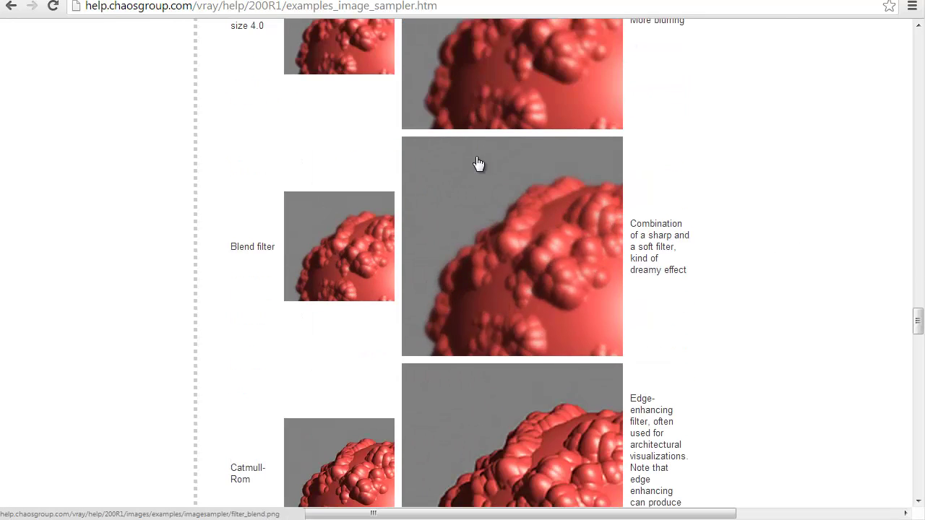
scroll(477, 164, "up", 2)
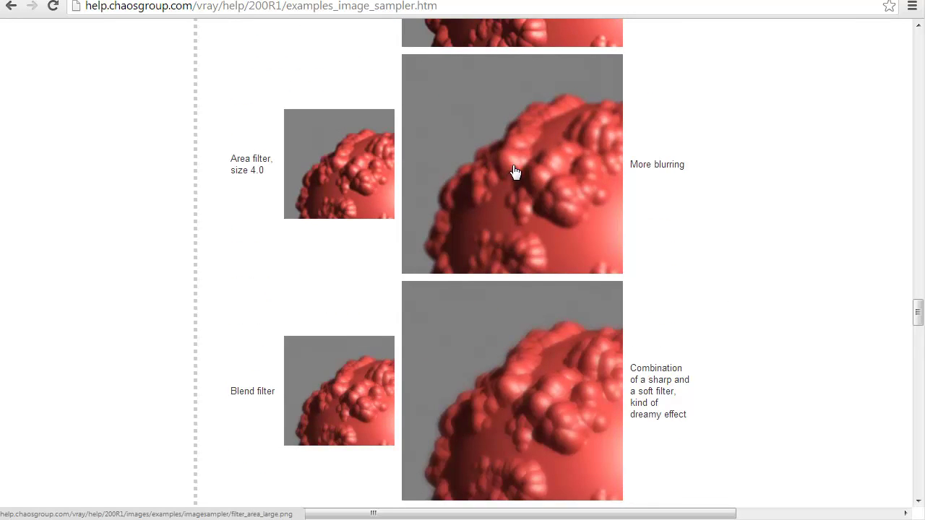
scroll(516, 174, "down", 4)
scroll(427, 178, "down", 3)
scroll(357, 284, "down", 13)
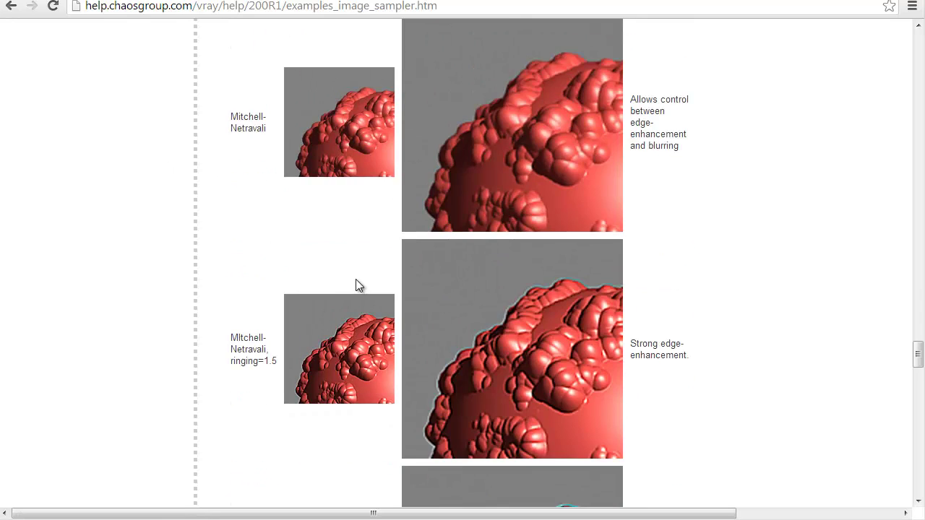
scroll(435, 217, "up", 1)
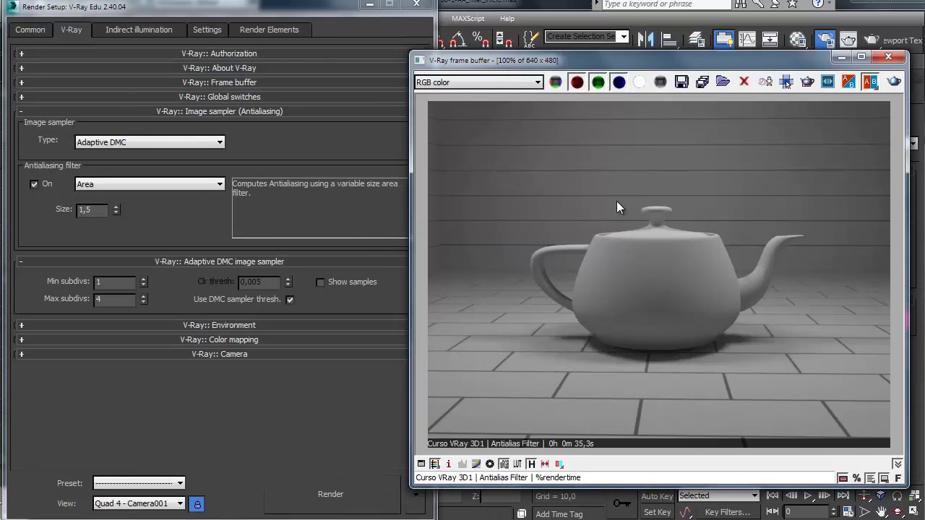
- Switch back to 3ds Max and set the V-Ray antialiasing filter to Catmull-Rom
left_click(197, 183)
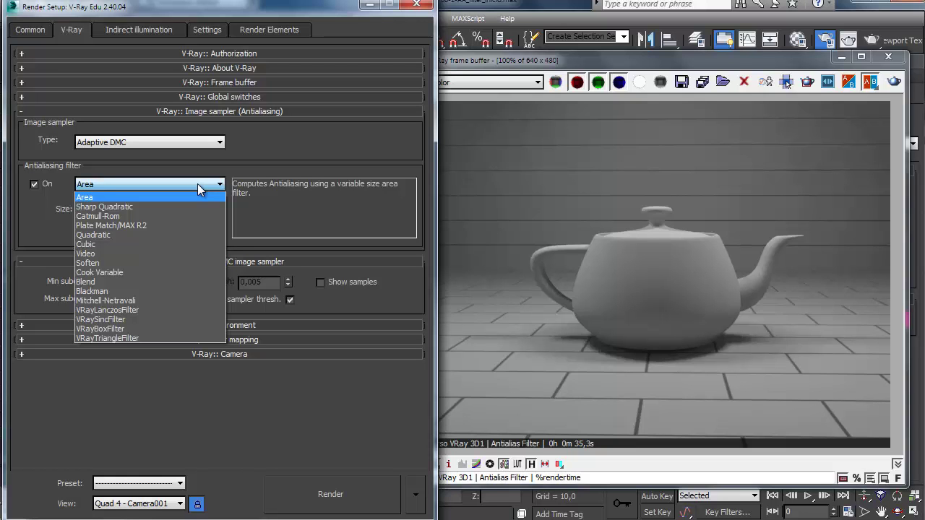
left_click(128, 197)
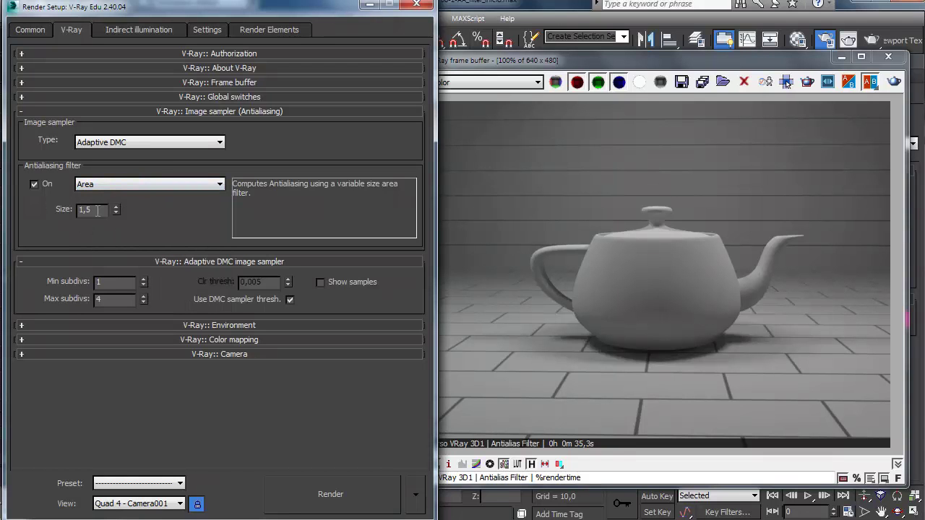
left_click(139, 184)
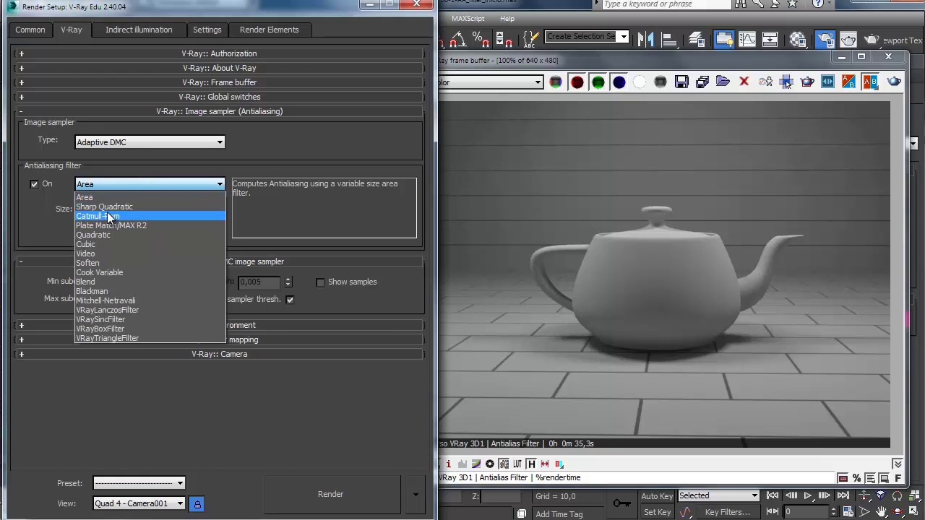
left_click(124, 215)
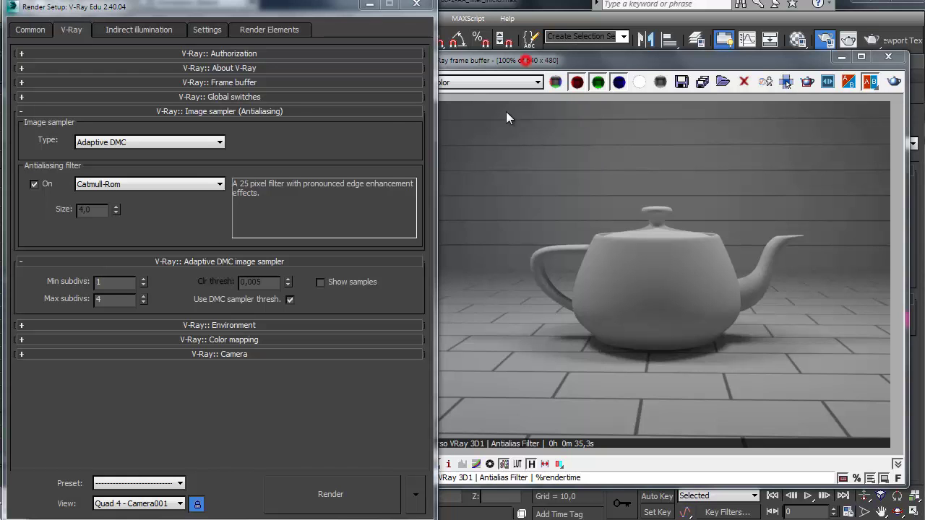
- Open the frame buffer's render history beside the image and save the Area-filtered render to it
left_click(520, 60)
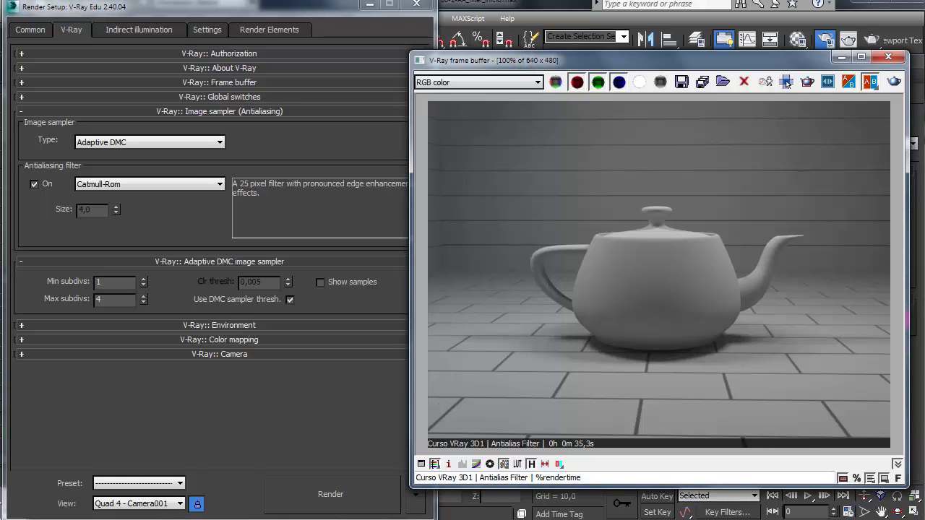
left_click(786, 81)
left_click_drag(59, 31, 300, 54)
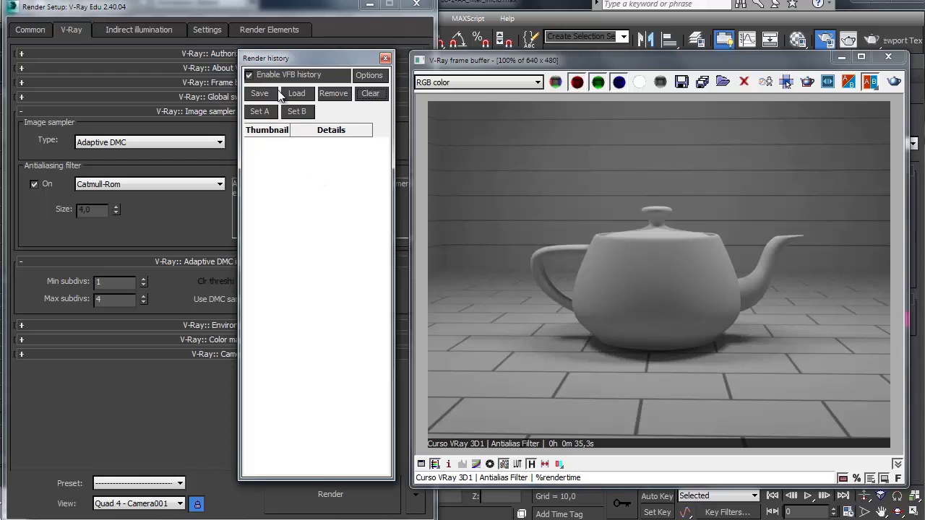
left_click(259, 93)
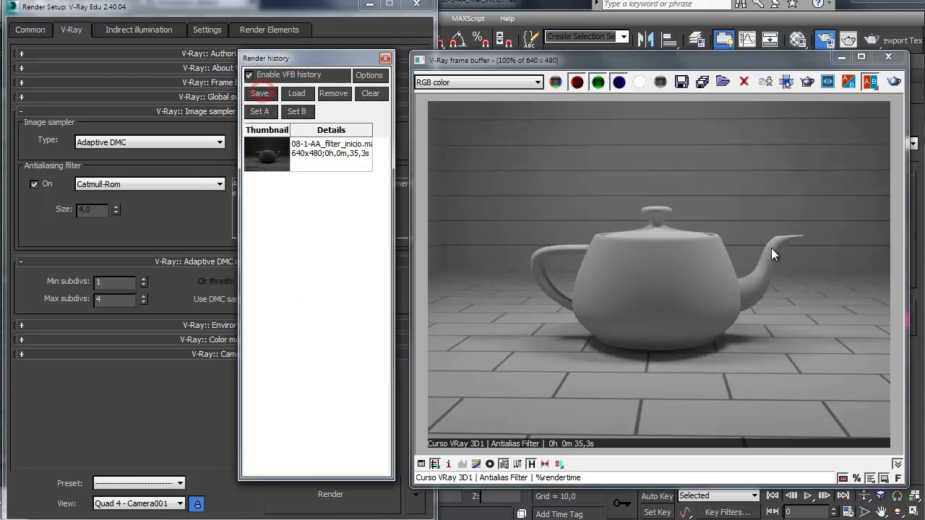
- Append "| Catmull-Rom" to the frame buffer's stamp text after %rendertime and render the camera view again
left_click(586, 476)
type("Curso VRay 3D1 | Antialias Filter | %rendertime")
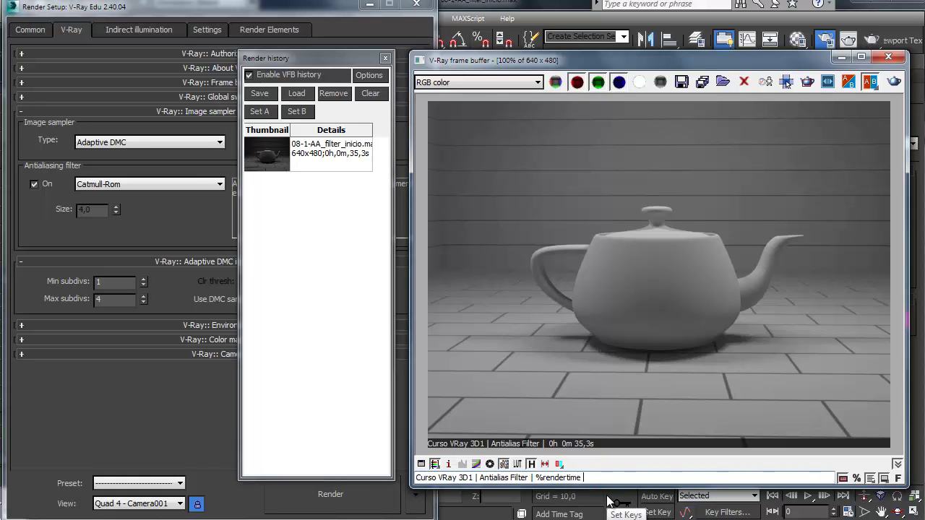
type("Catmull")
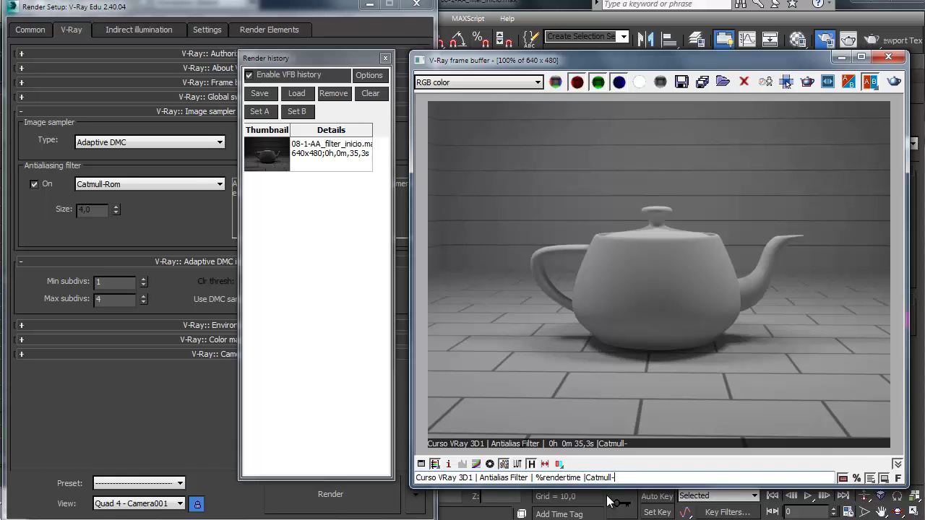
type("-Rom")
left_click(588, 478)
left_click(305, 504)
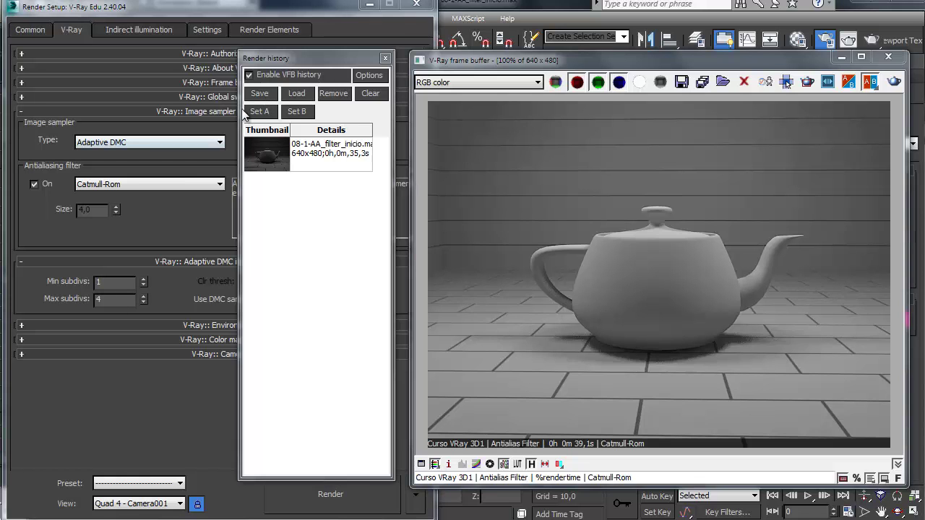
- Save the Catmull-Rom render to the history, then set it as image A and the Area-filtered render as image B
left_click(256, 96)
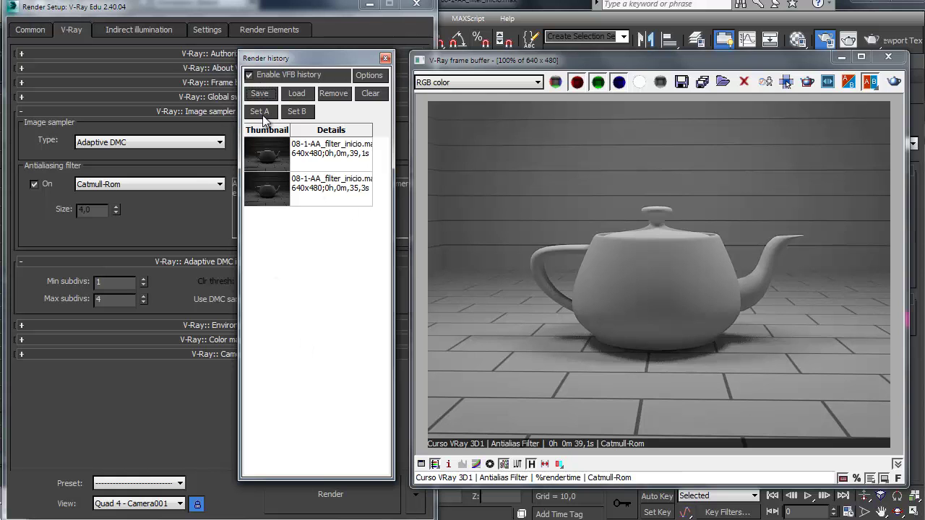
left_click(307, 152)
left_click(259, 112)
left_click(337, 189)
left_click(296, 111)
- Compare the two renders by sweeping the A/B divider across the teapot, inspecting its edges and spout at up to 400% zoom
left_click_drag(663, 106, 545, 148)
left_click_drag(665, 154, 734, 155)
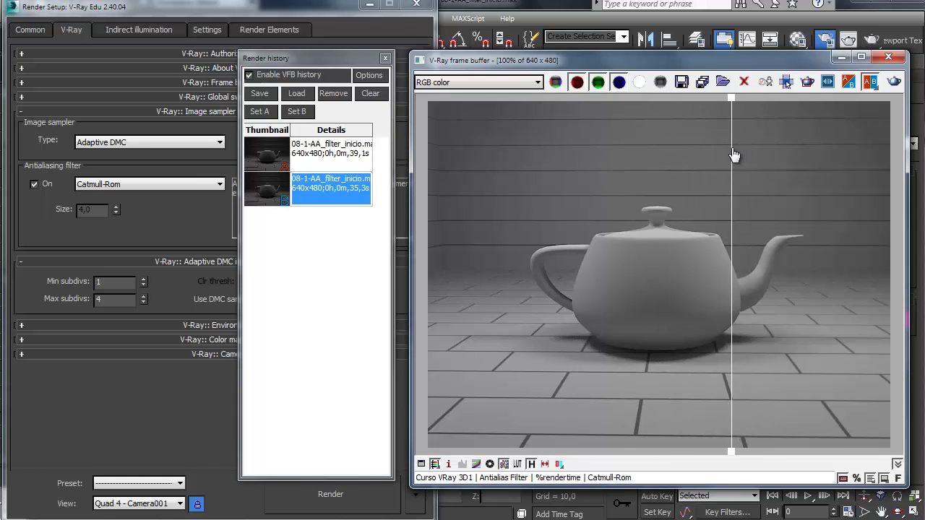
scroll(736, 268, "up", 1)
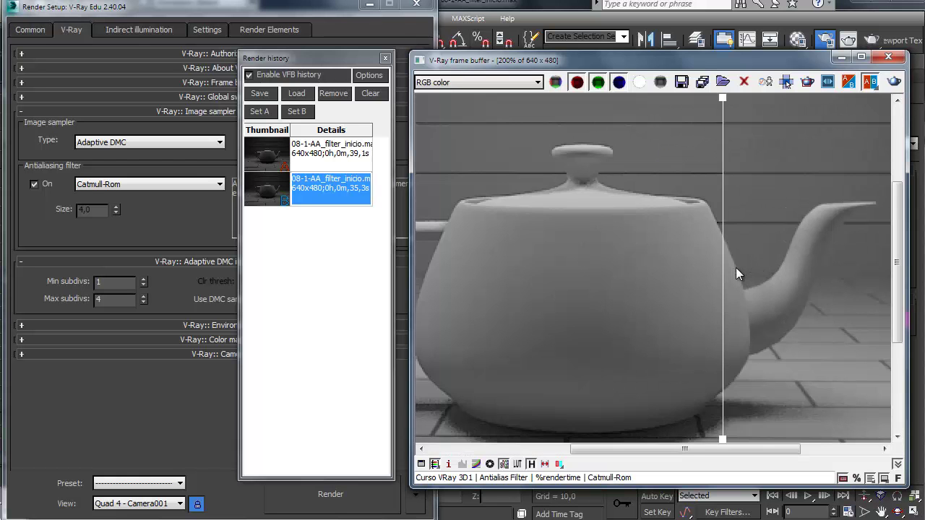
scroll(736, 267, "up", 1)
left_click(722, 96)
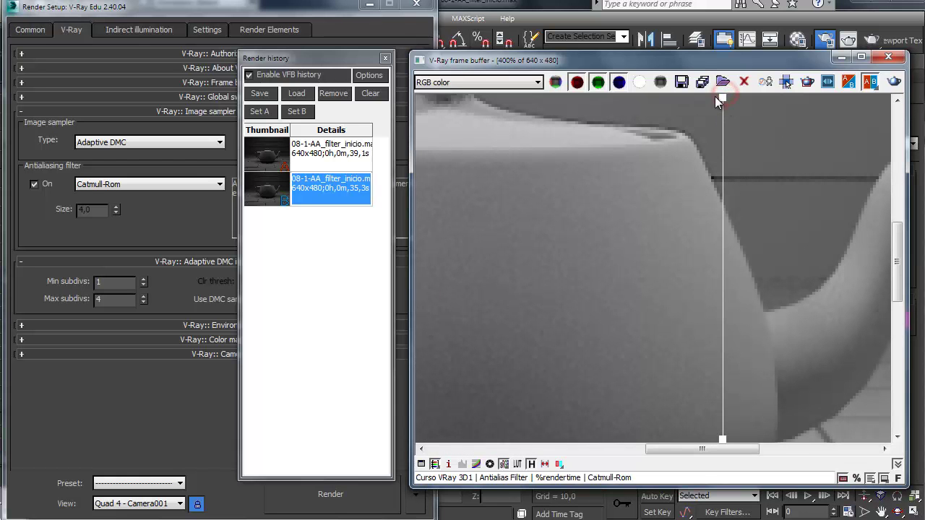
left_click_drag(719, 96, 737, 133)
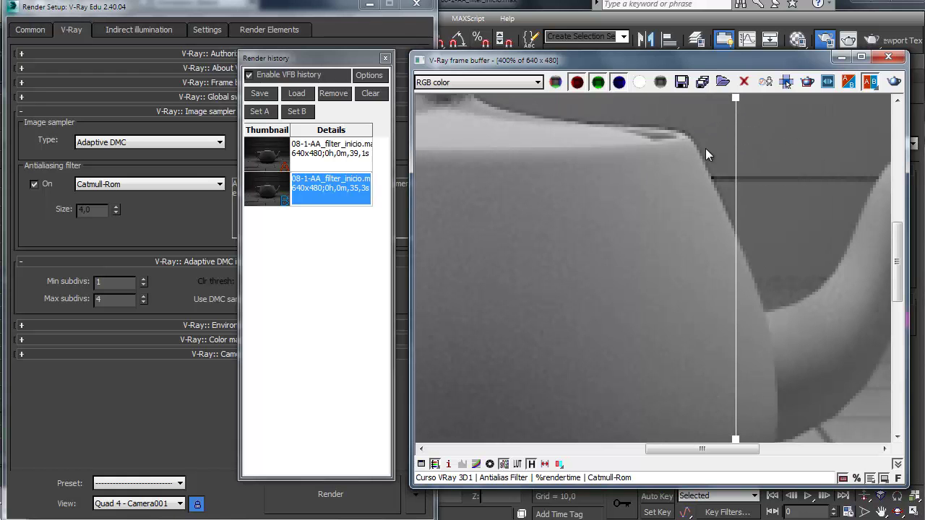
left_click_drag(735, 100, 603, 134)
scroll(604, 191, "down", 1)
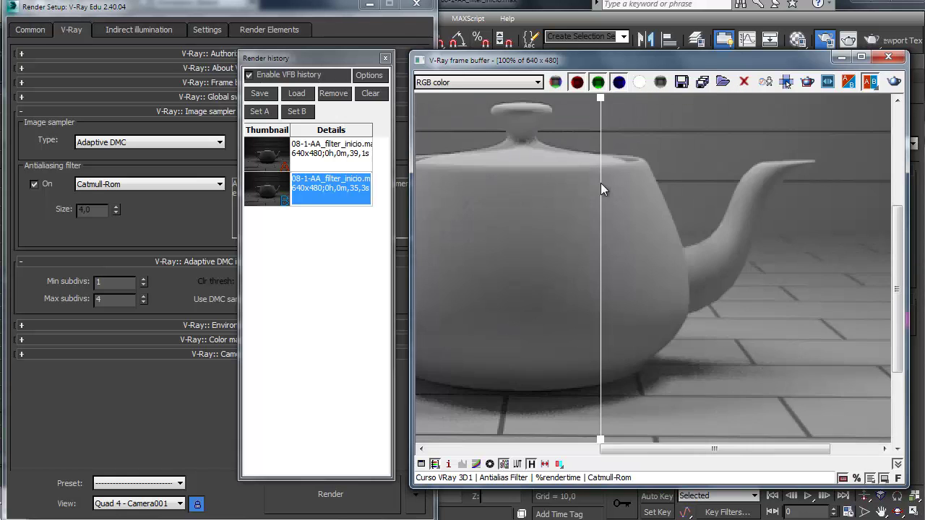
- Compare the Area and Catmull-Rom renders at 100% by sweeping the A/B divider to the image's edge and back to the teapot's lid
scroll(602, 189, "down", 1)
left_click_drag(597, 100, 880, 109)
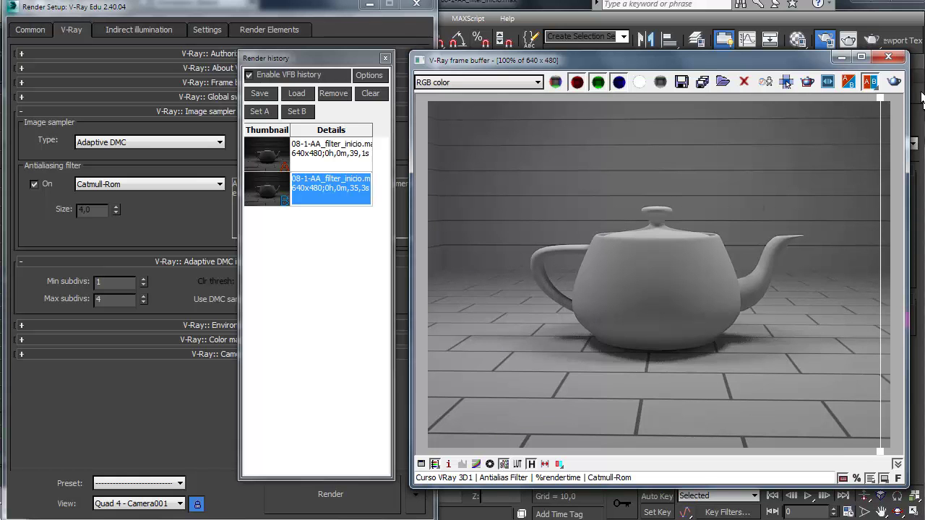
left_click_drag(880, 98, 660, 101)
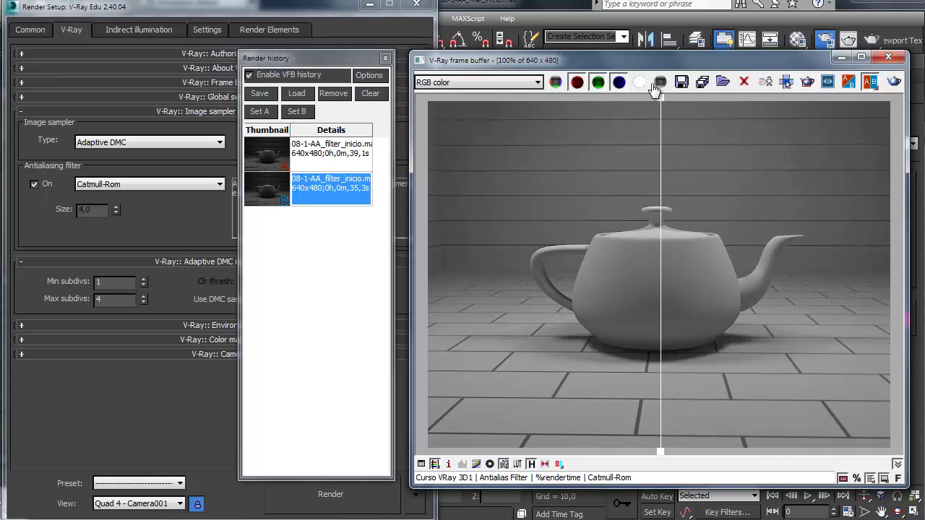
- Unhide the pilares layer and render the camera view again with the Catmull-Rom filter
left_click(696, 41)
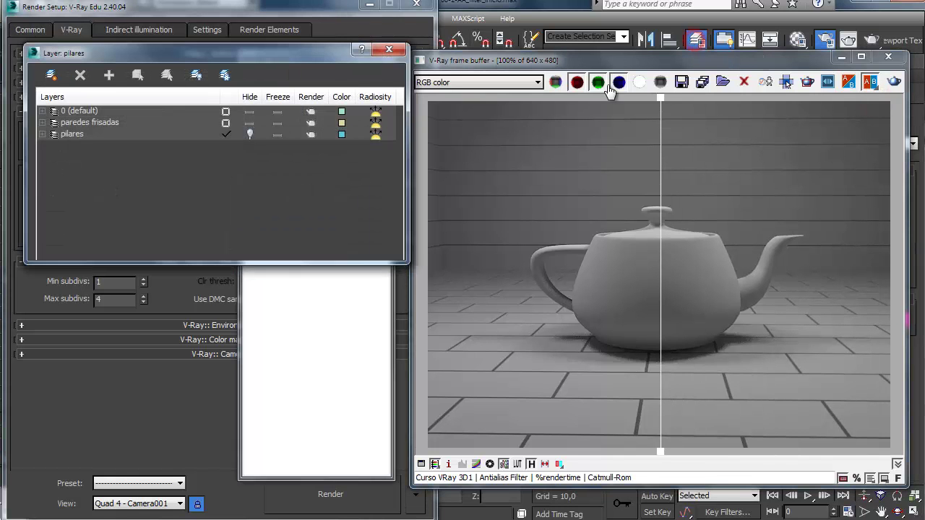
left_click(247, 135)
left_click(390, 50)
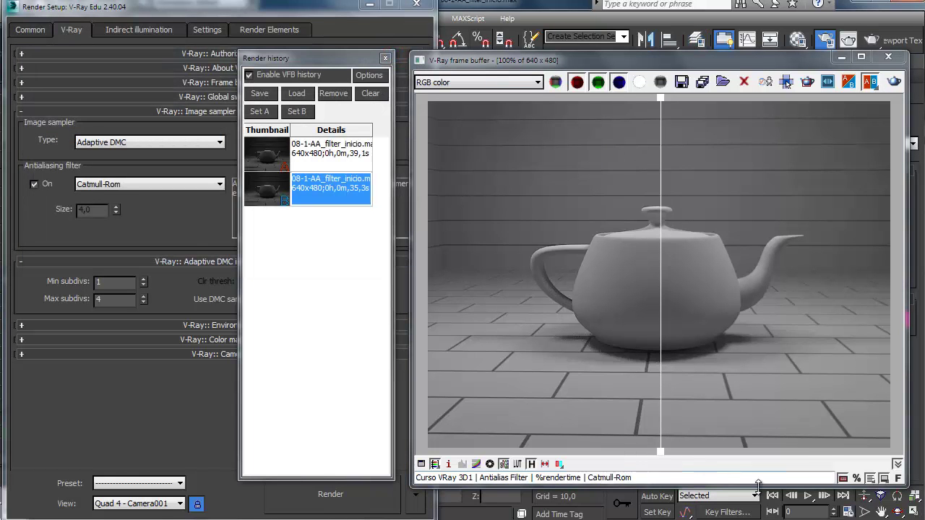
left_click(683, 478)
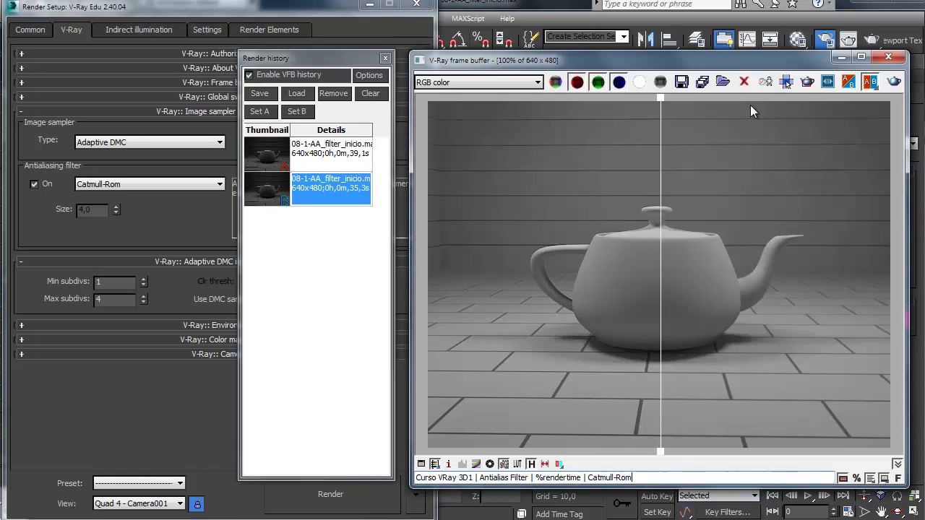
left_click(894, 81)
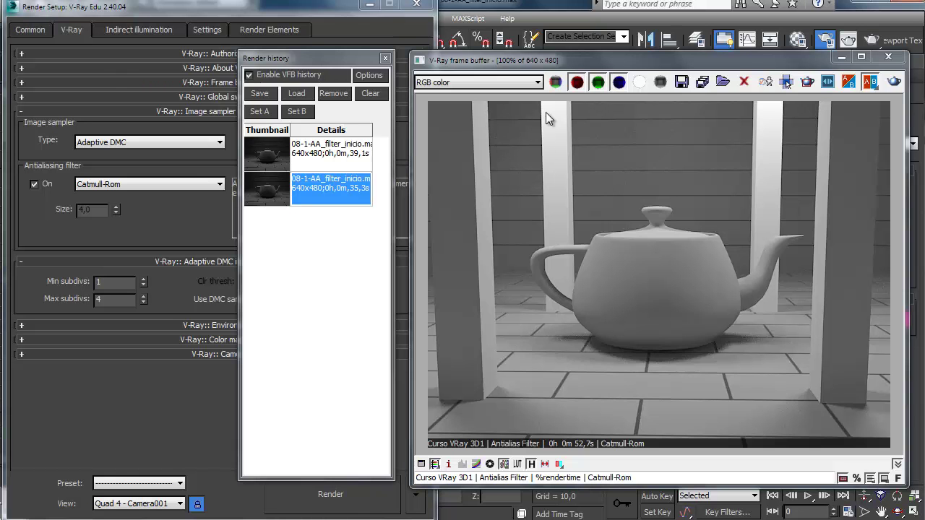
- Inspect the pillar edges in the Catmull-Rom render at 400% zoom for edge enhancement, then return to the full image
scroll(544, 128, "up", 3)
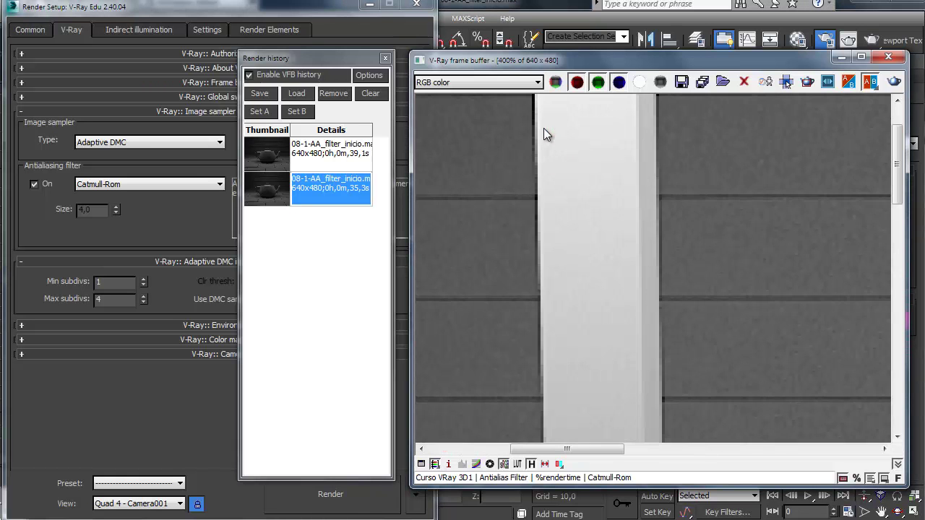
middle_click_drag(567, 233, 592, 246)
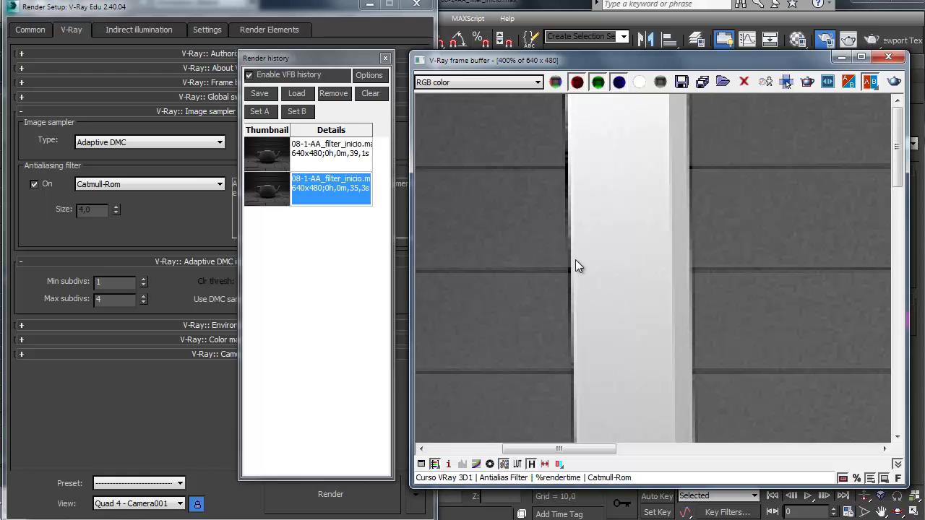
scroll(575, 259, "down", 1)
scroll(707, 237, "down", 1)
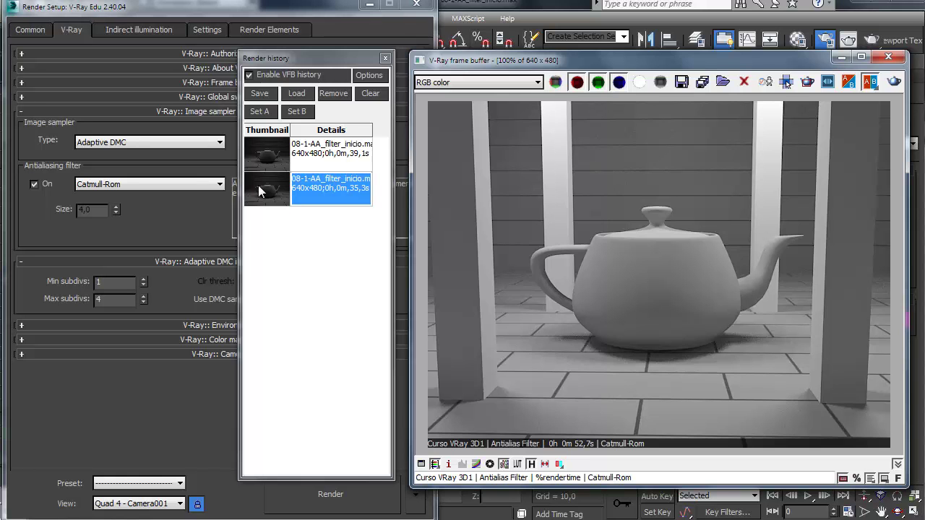
- Look through the antialiasing filters, trying Video to read its description, and choose Mitchell-Netravali
left_click(191, 206)
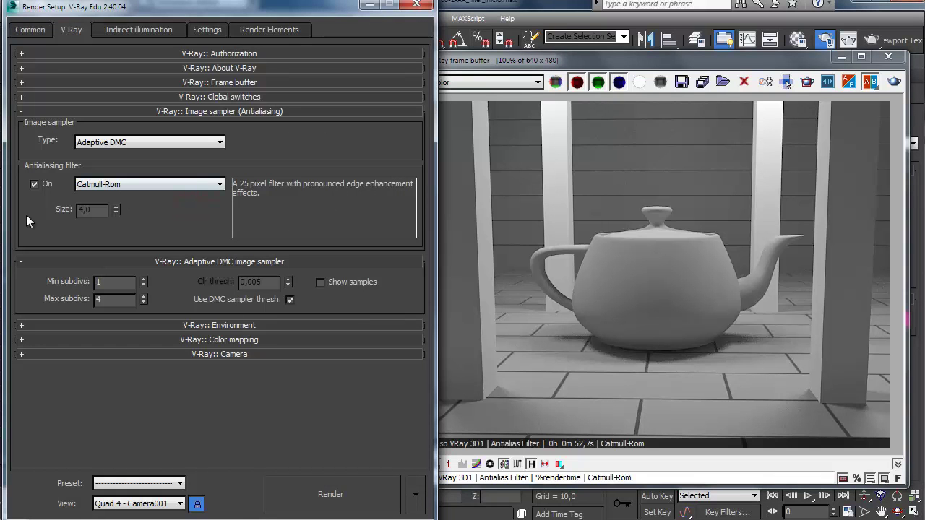
left_click(114, 208)
left_click(138, 185)
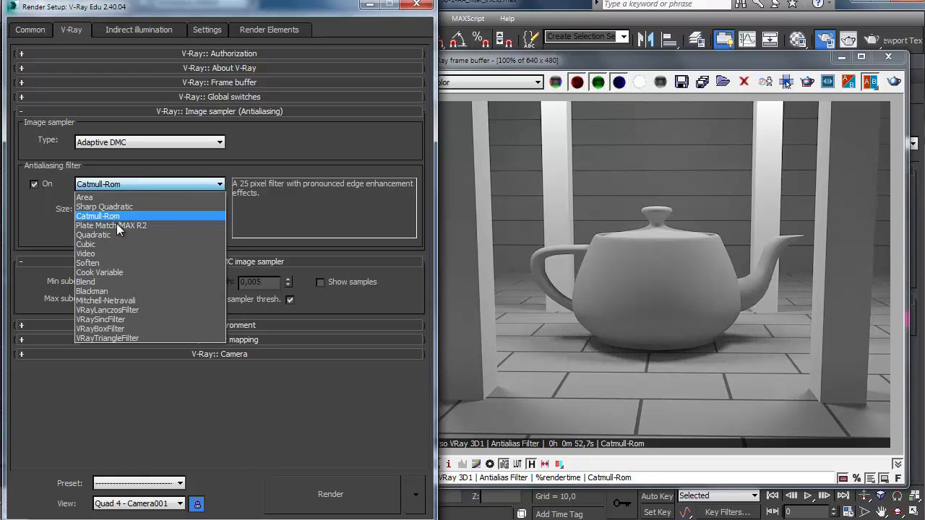
left_click(103, 253)
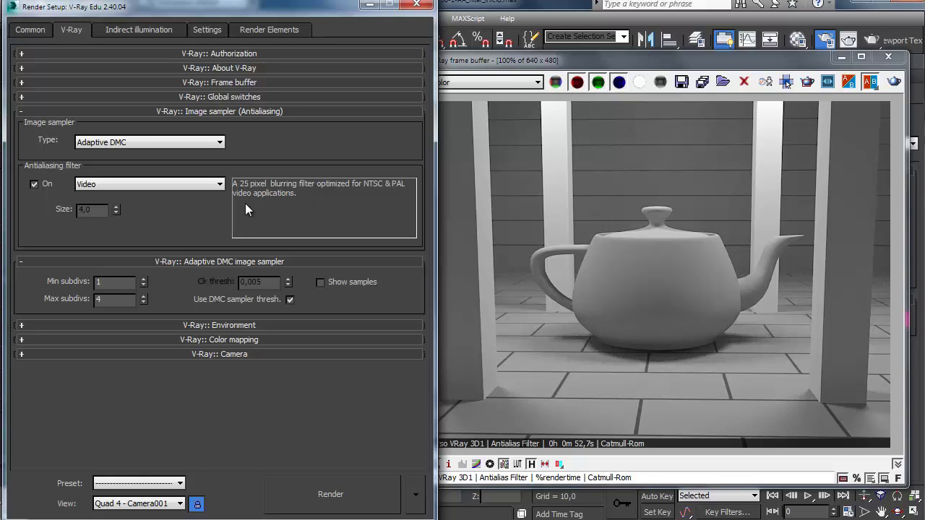
left_click(185, 182)
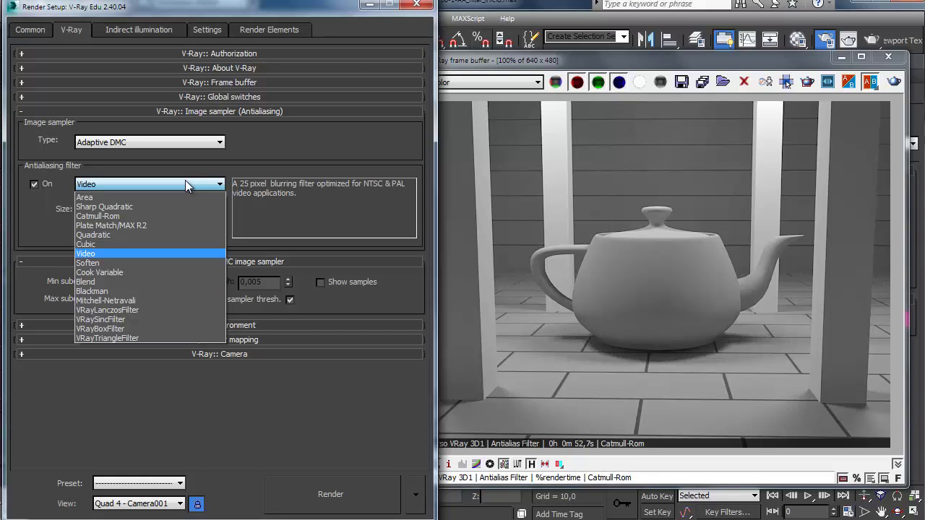
left_click(141, 300)
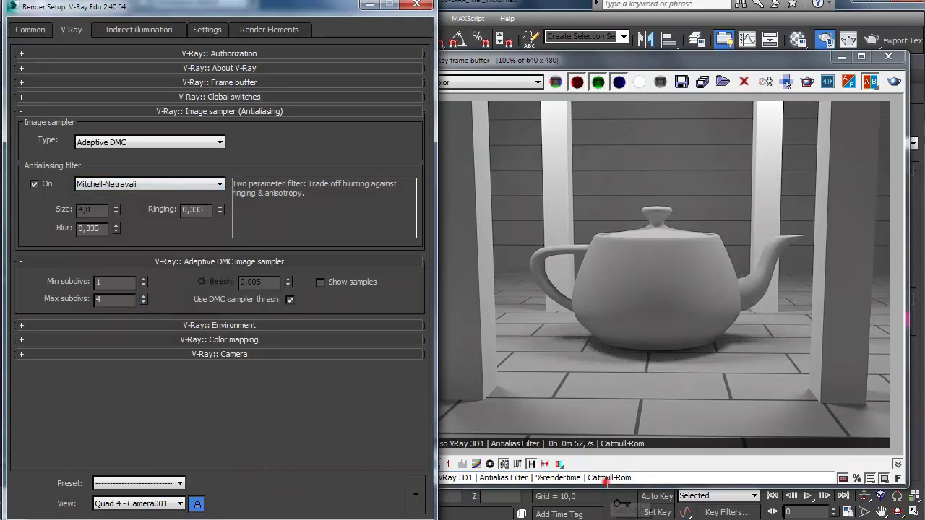
- Save the Catmull-Rom render with the pillars to the render history
double_click(606, 481)
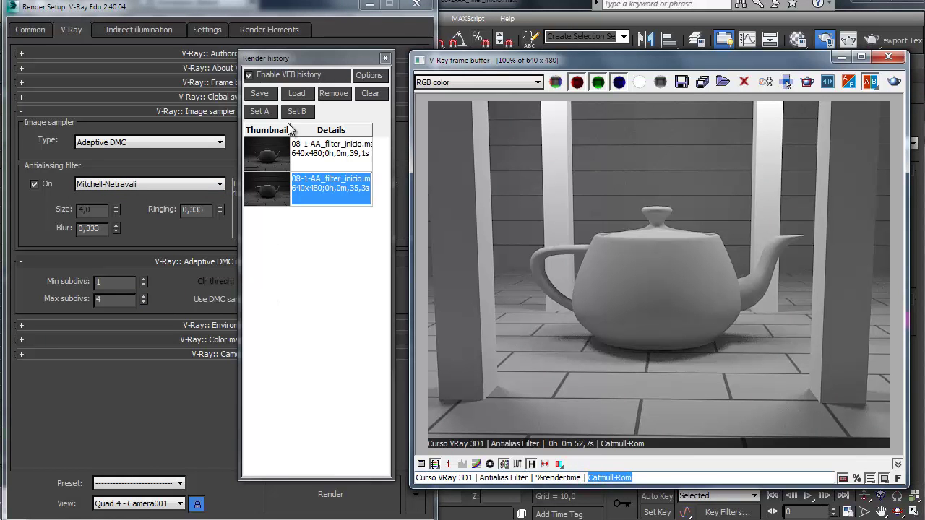
left_click(260, 95)
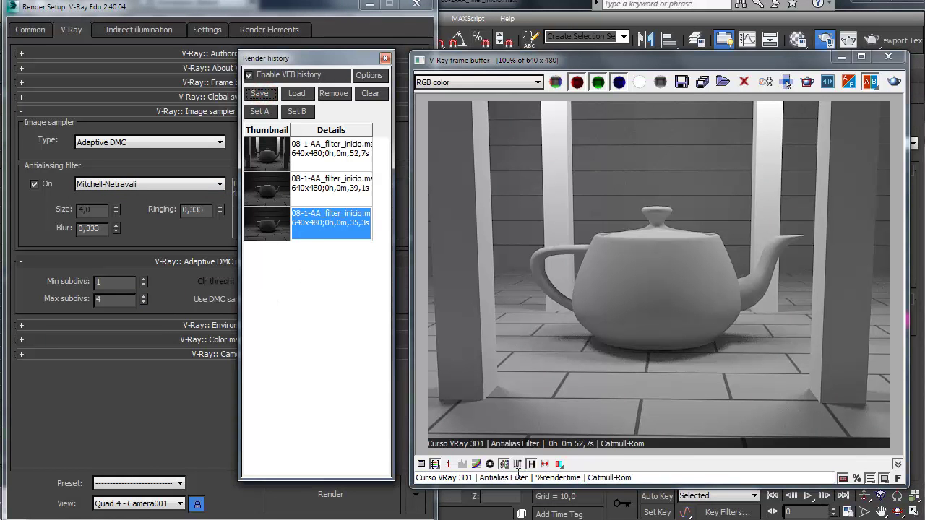
- Replace Catmull-Rom with Mitchell-Netravali in the frame buffer's stamp text and render the camera view again
double_click(590, 477)
type("Mitchell-Netravali")
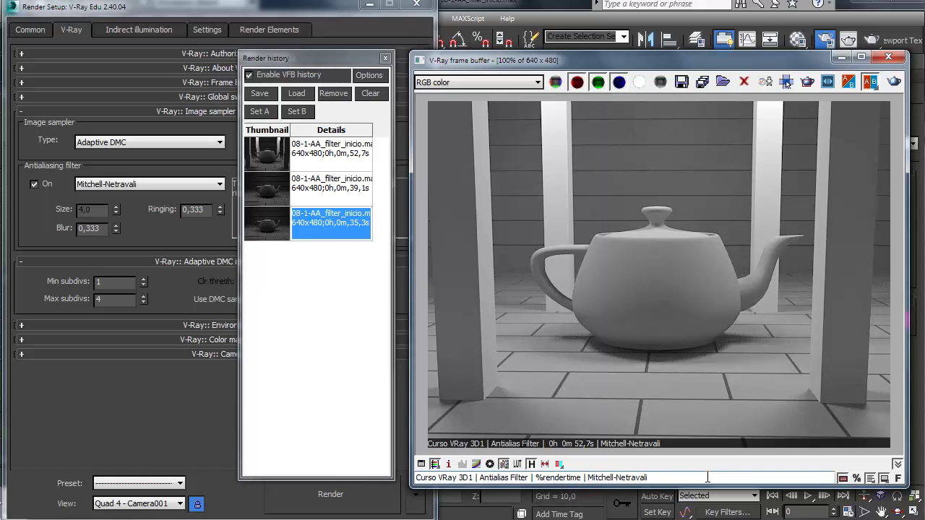
left_click(895, 82)
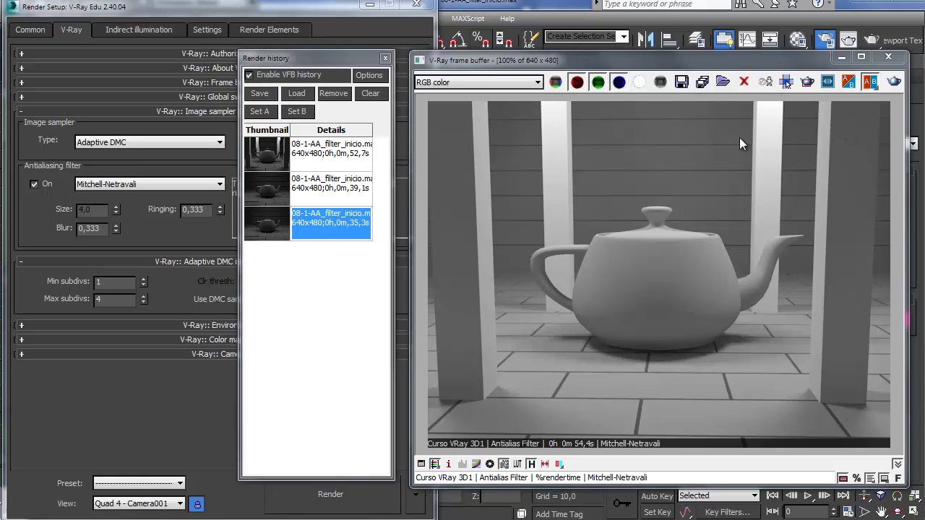
- Draw a render region over the upper part of the two left pillars and render it with the Area filter
left_click(807, 81)
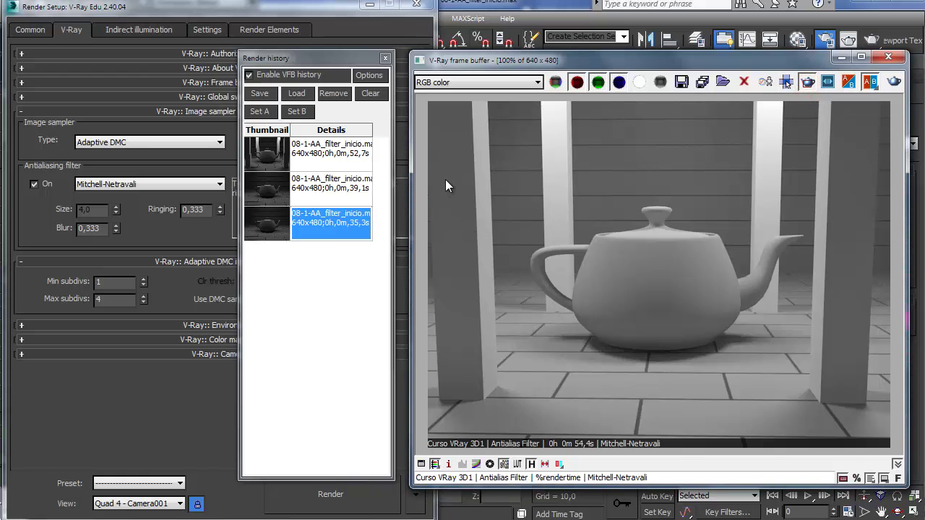
left_click_drag(439, 165, 557, 260)
left_click(133, 182)
left_click(105, 198)
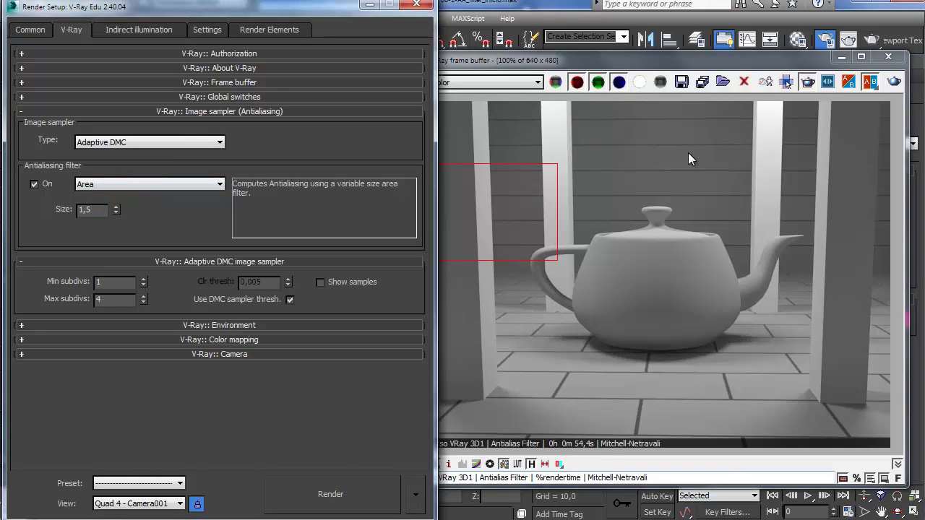
left_click(894, 81)
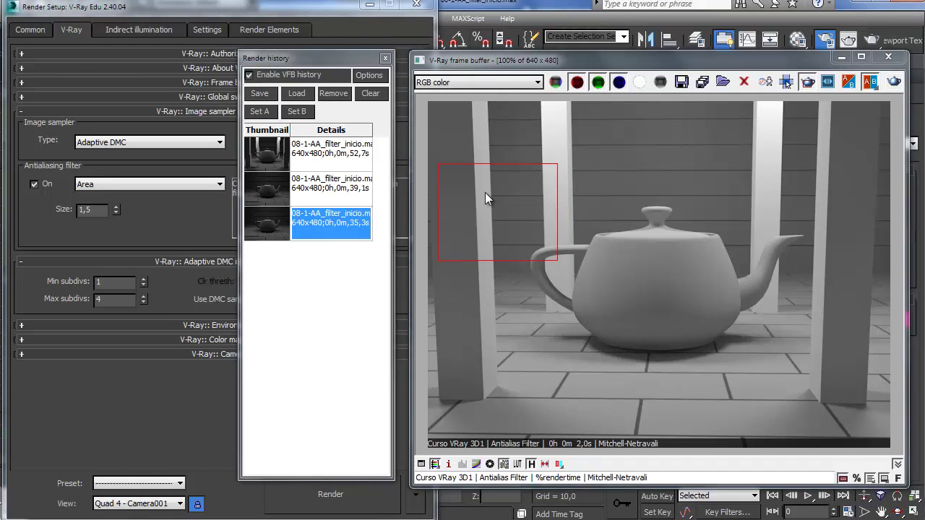
- Turn off region rendering and compare the Area-filtered pillar edges with the surrounding Mitchell-Netravali render at up to 800% zoom
scroll(478, 163, "up", 3)
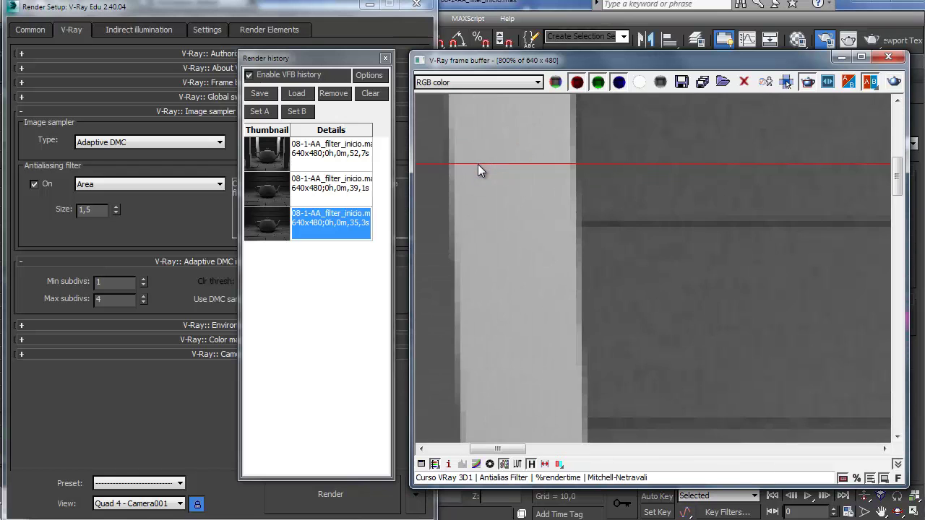
middle_click_drag(482, 205, 586, 292)
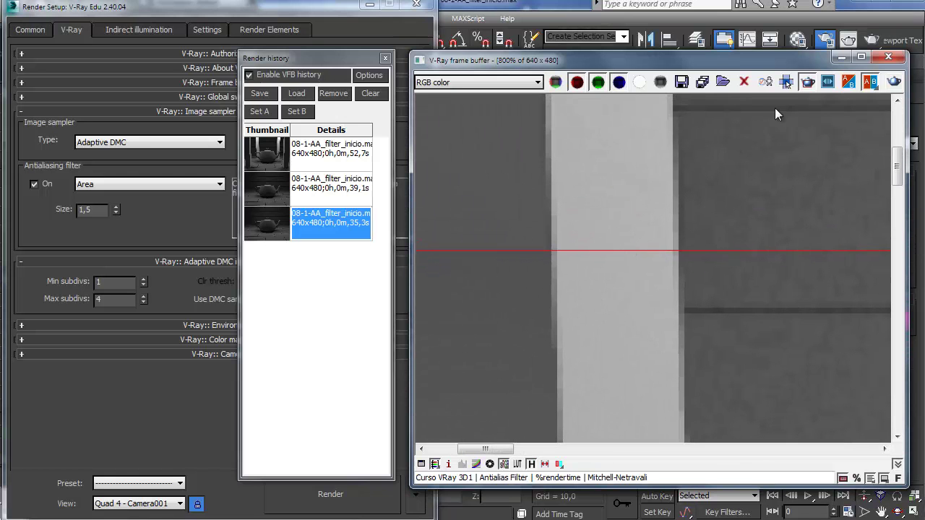
left_click(807, 82)
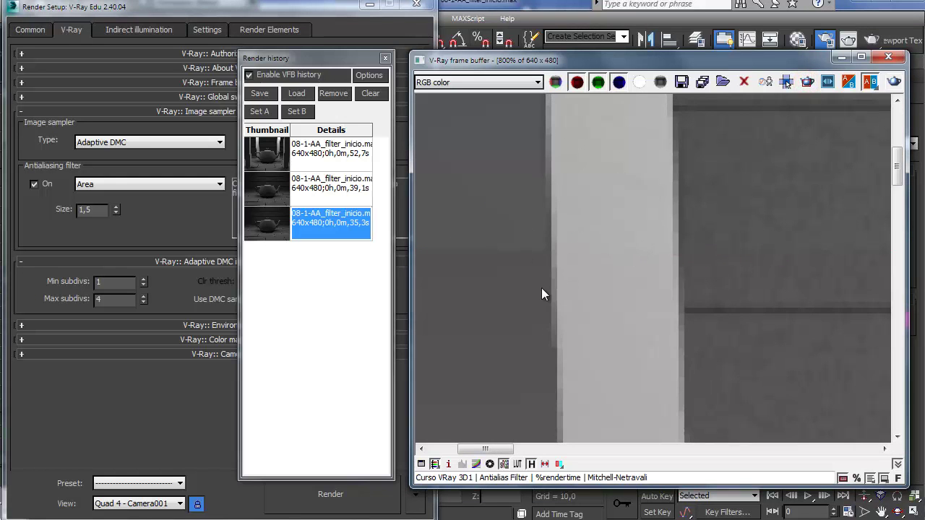
middle_click_drag(613, 289, 626, 352)
scroll(603, 266, "down", 1)
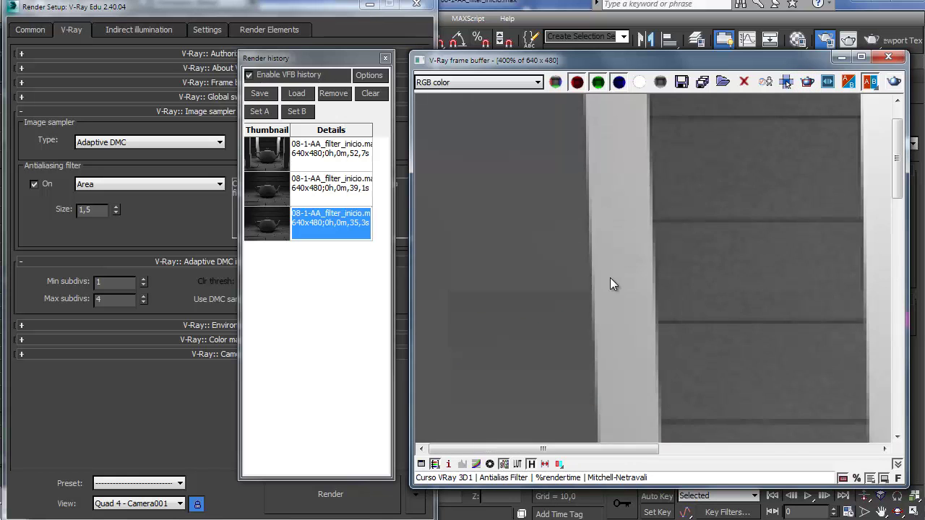
scroll(599, 288, "down", 1)
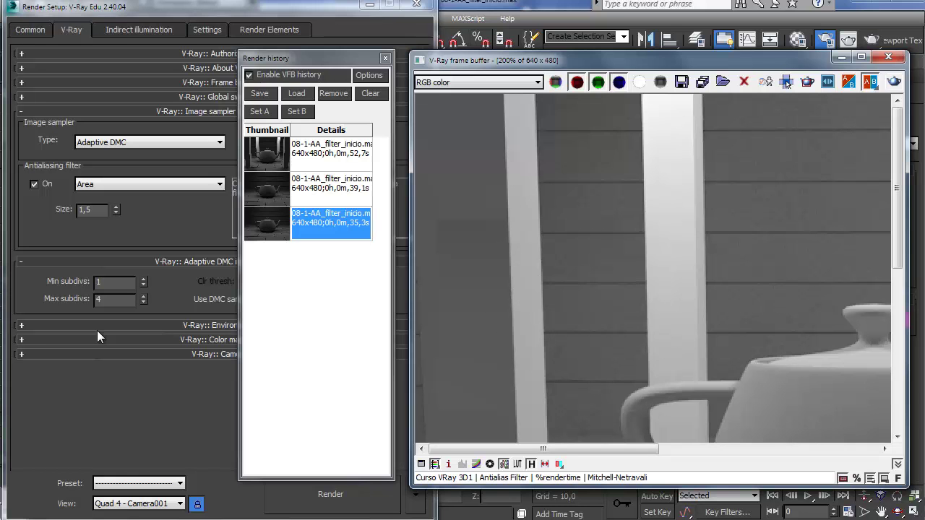
- Turn off Use DMC sampler thresh. and set the antialiasing filter to Mitchell-Netravali
left_click(177, 293)
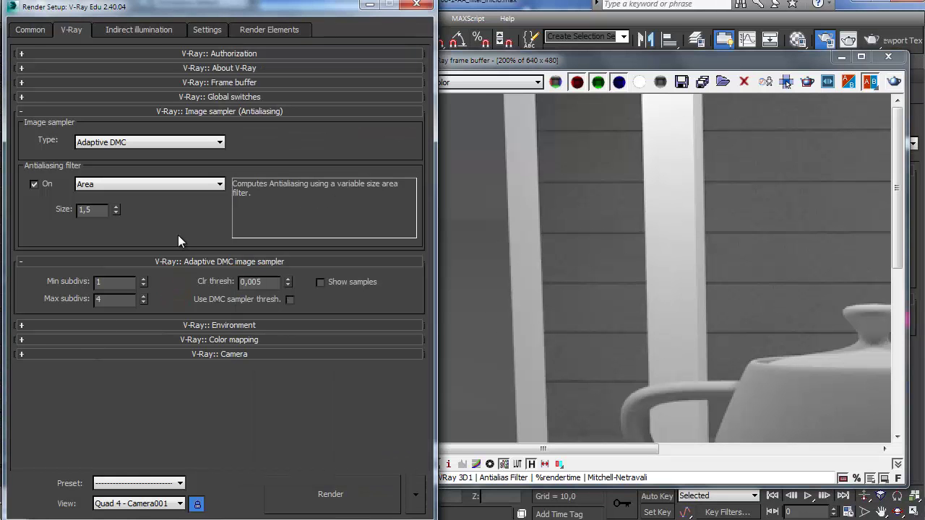
left_click(132, 185)
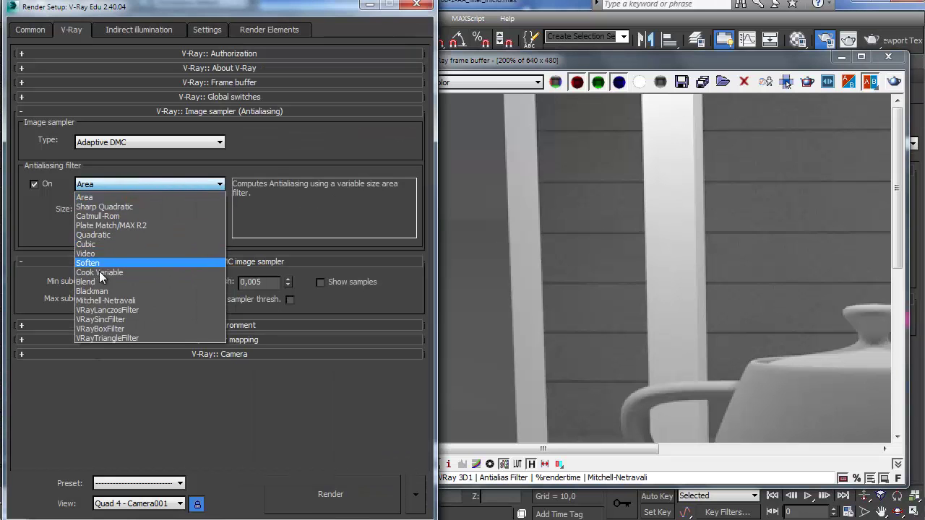
left_click(101, 302)
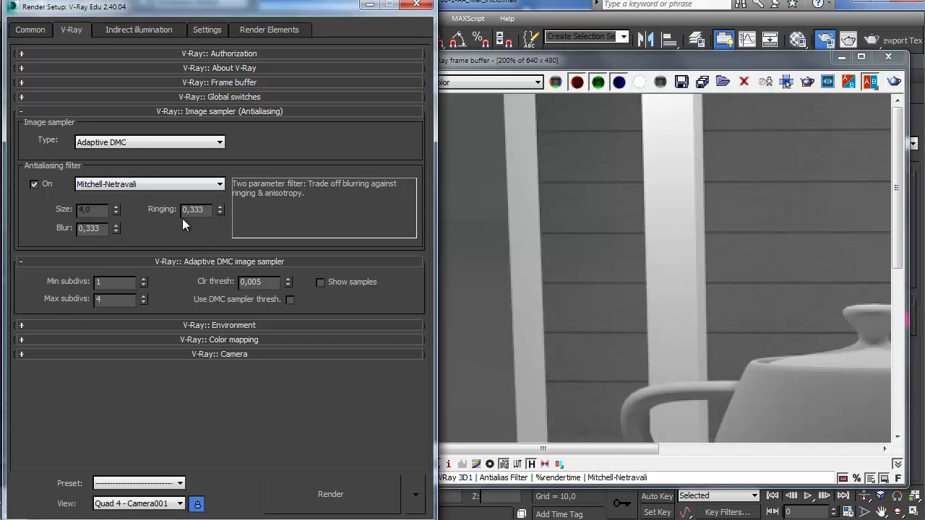
- Set the Mitchell-Netravali ringing to 1,0, then re-enable the region over the left pillars and render it
left_click_drag(97, 229, 57, 227)
left_click_drag(208, 210, 142, 212)
left_click(808, 82)
left_click(344, 499)
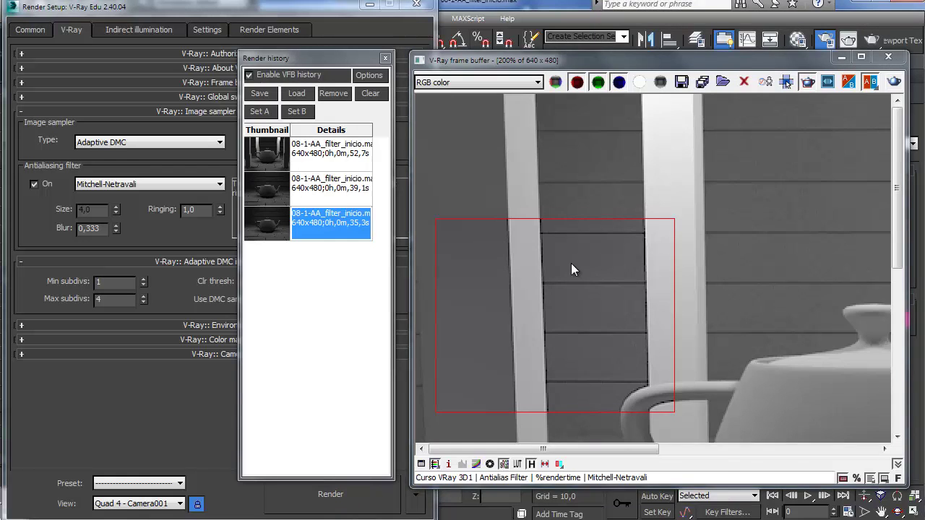
double_click(586, 301)
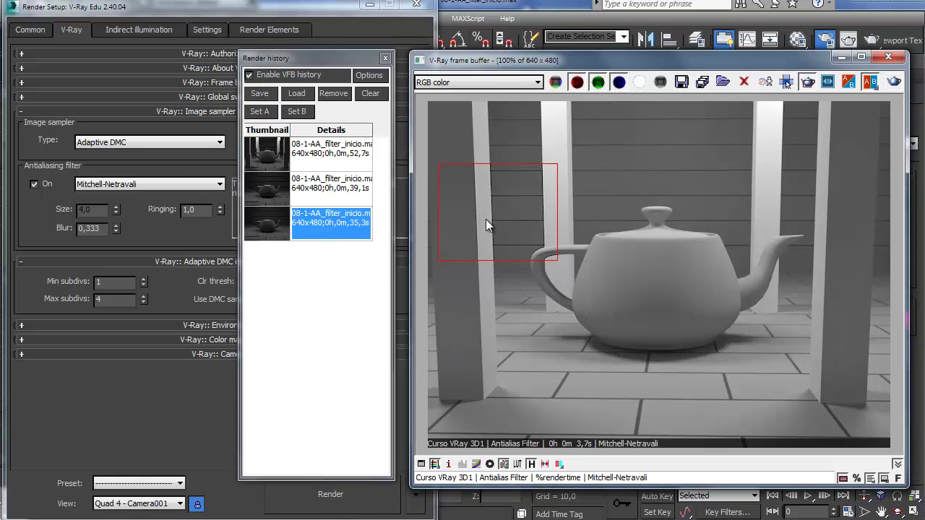
- Draw a new render region over the left pillar and teapot handle and render it with the Catmull-Rom filter
left_click_drag(443, 338, 568, 244)
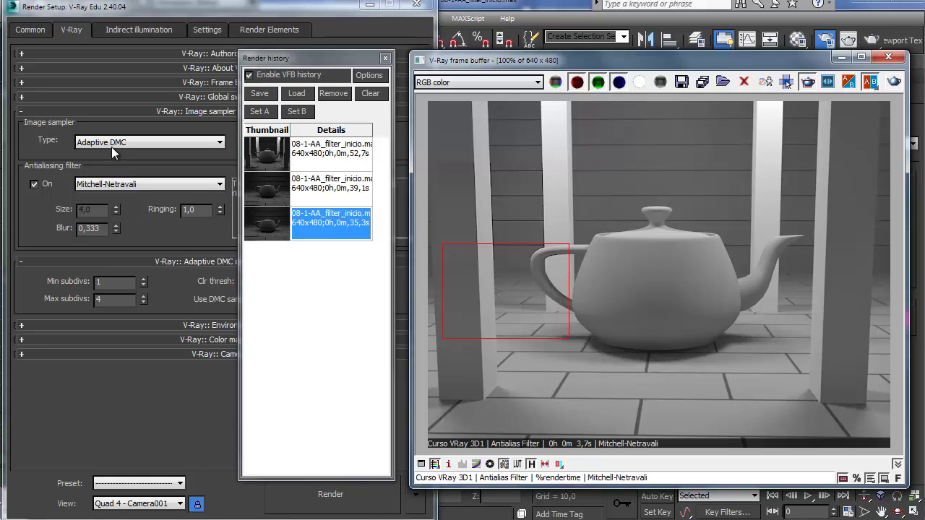
left_click(103, 183)
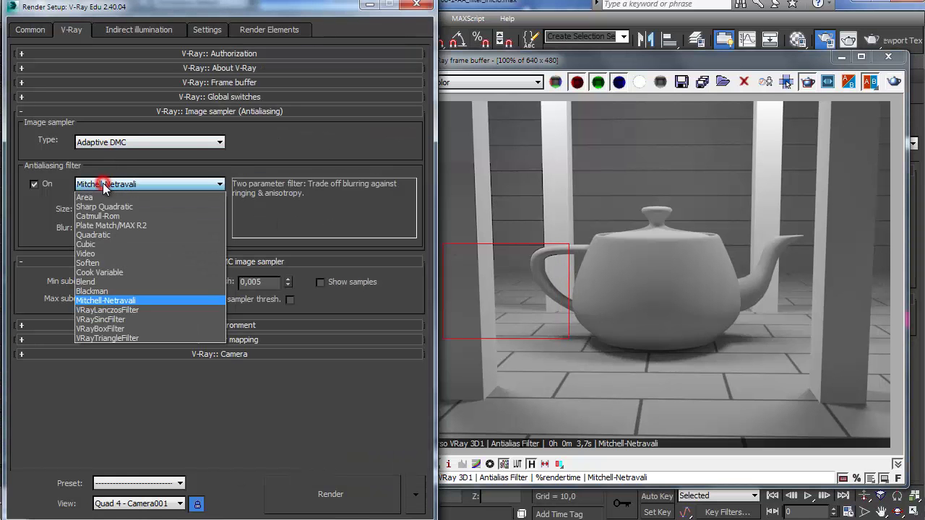
left_click(103, 214)
left_click(337, 489)
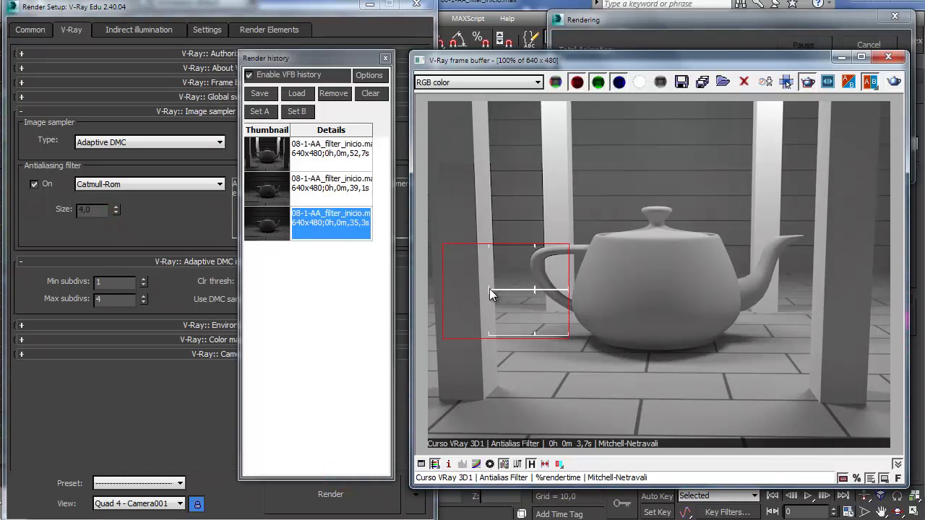
scroll(483, 288, "up", 1)
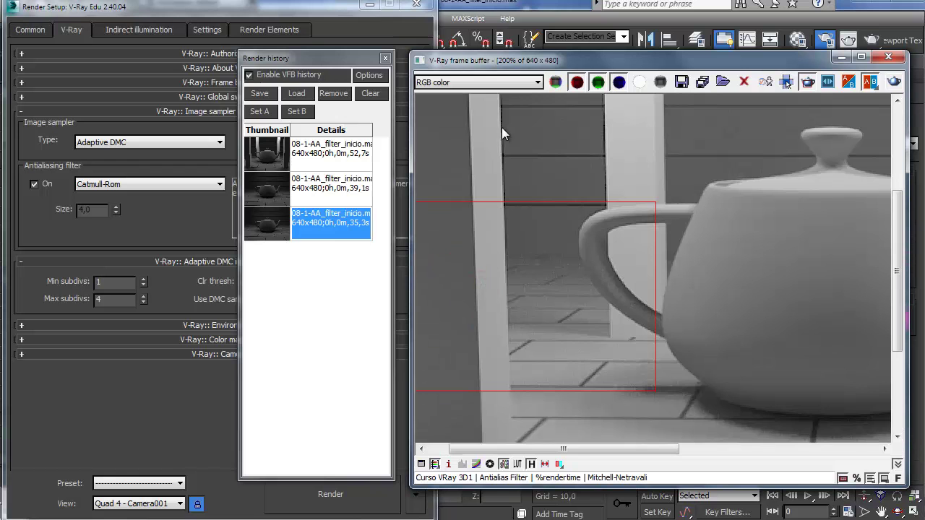
- Draw a new render region over the upper part of the left pillars, just above the teapot handle
middle_click_drag(499, 206, 532, 310)
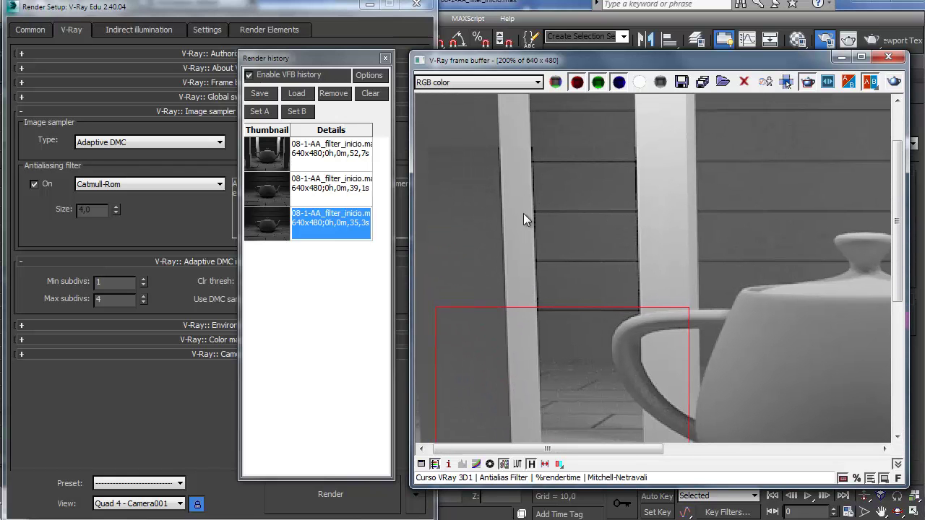
middle_click_drag(538, 353, 542, 222)
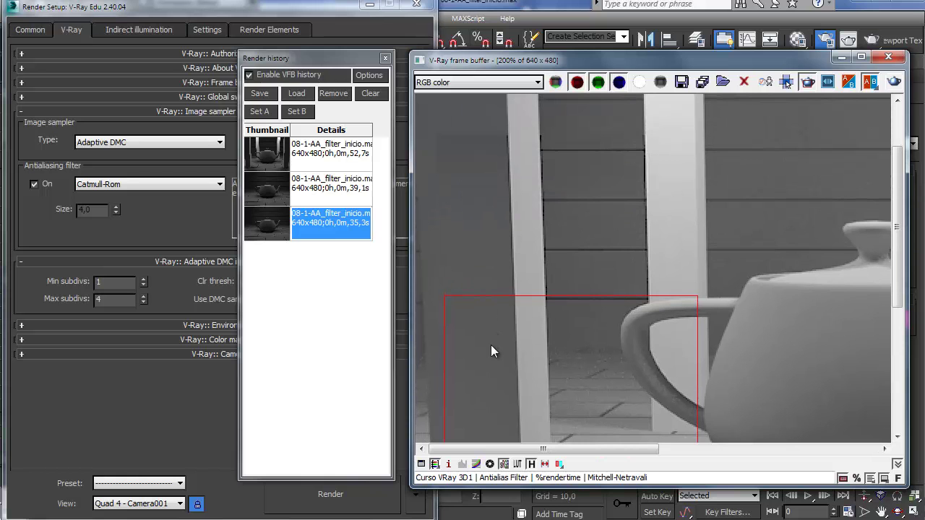
middle_click_drag(498, 359, 498, 277)
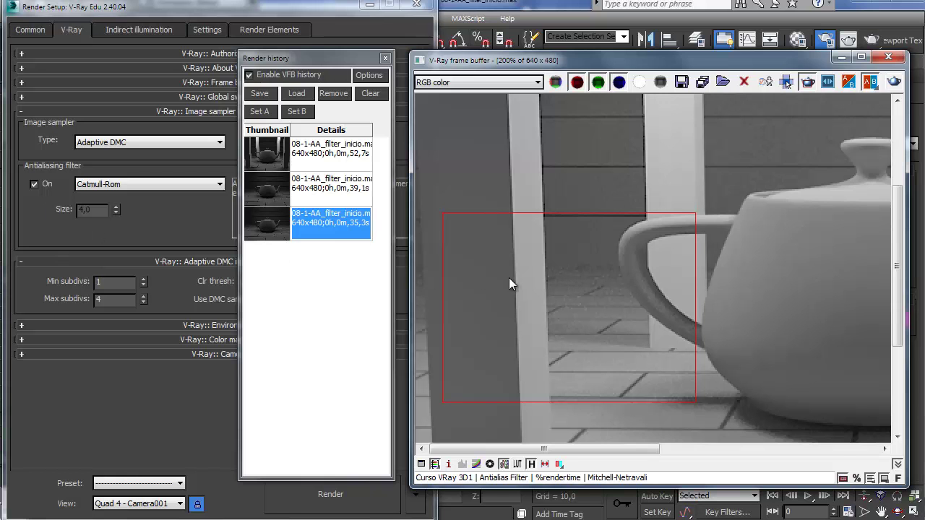
middle_click_drag(509, 278, 506, 372)
left_click_drag(434, 138, 675, 311)
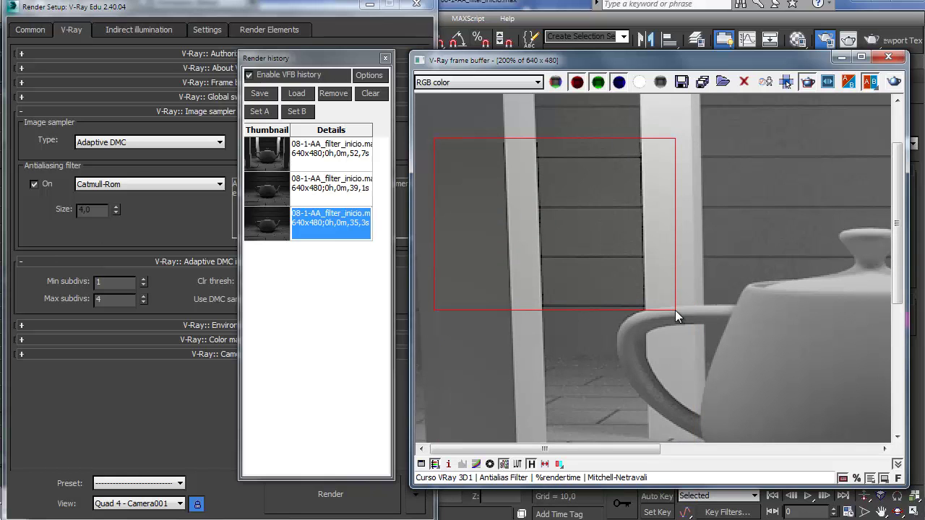
- Set the antialiasing filter to Mitchell-Netravali with a ringing of 0,5 and render the region
left_click(134, 183)
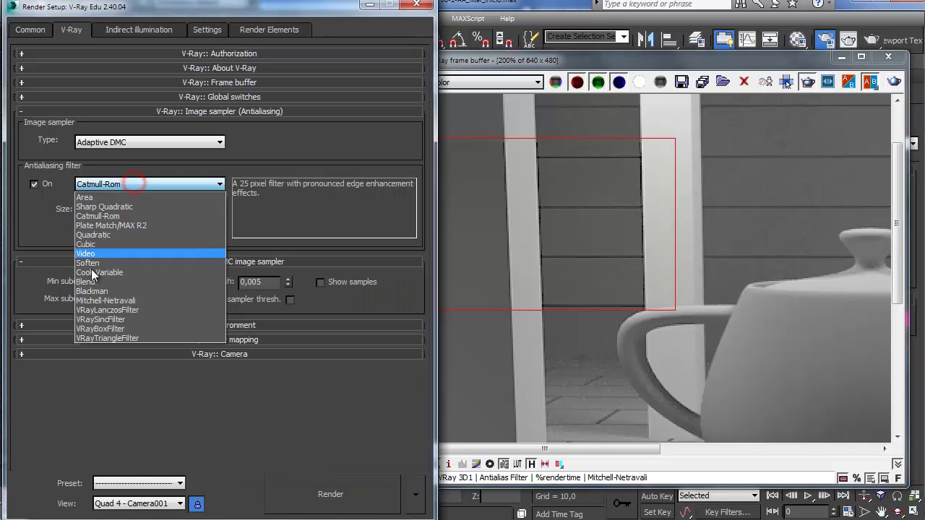
left_click(101, 302)
double_click(194, 209)
type("5")
key("Return")
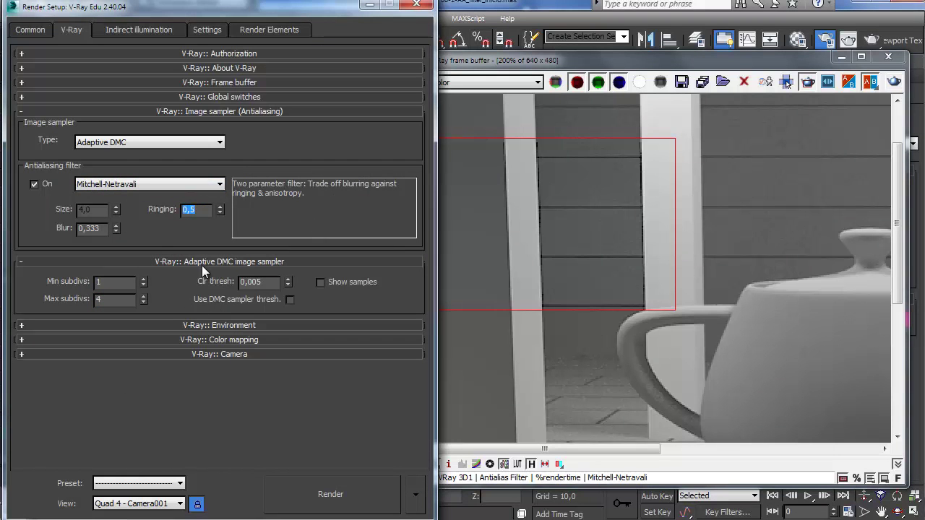
left_click(318, 491)
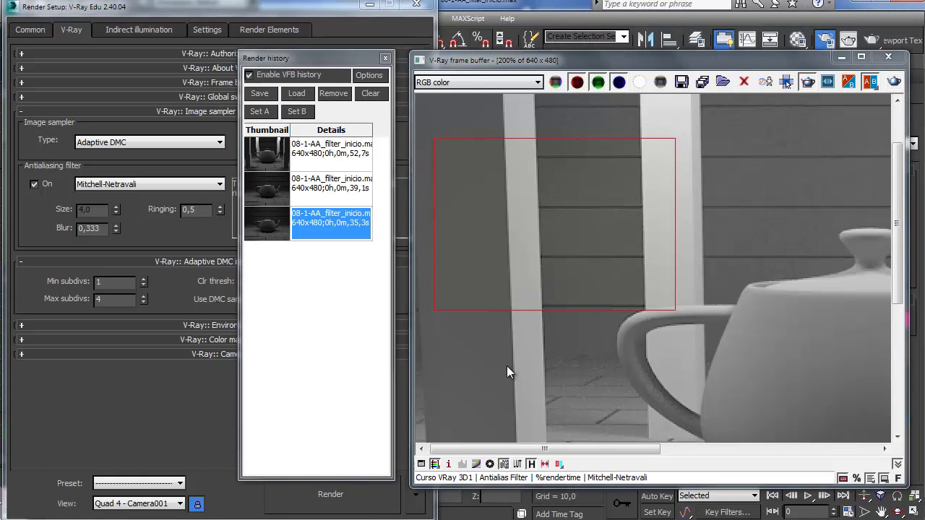
- Set the Mitchell-Netravali ringing to 0,666 and render the region over the left pillars again
left_click(190, 209)
type("0,666")
key("Return")
left_click(299, 495)
middle_click_drag(526, 375, 531, 243)
scroll(532, 242, "down", 1)
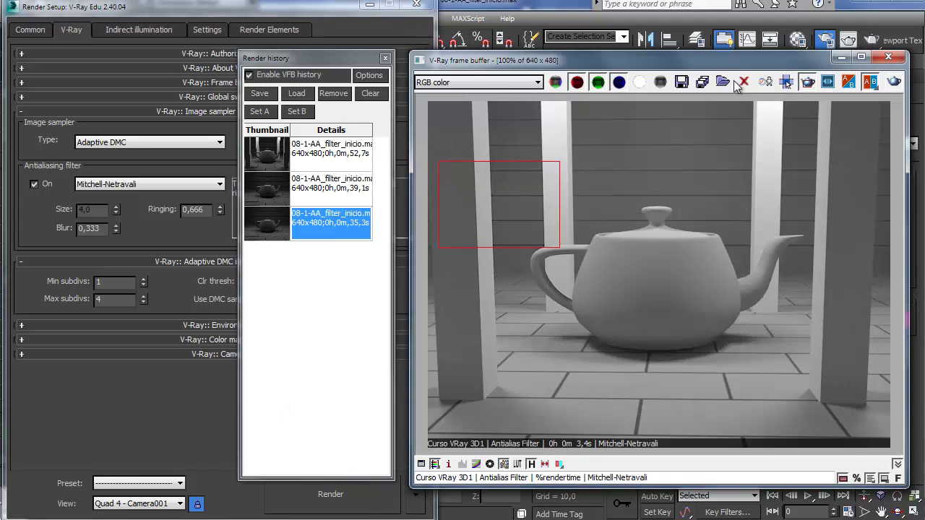
- Turn off region rendering and set the antialiasing filter to Area
left_click(786, 81)
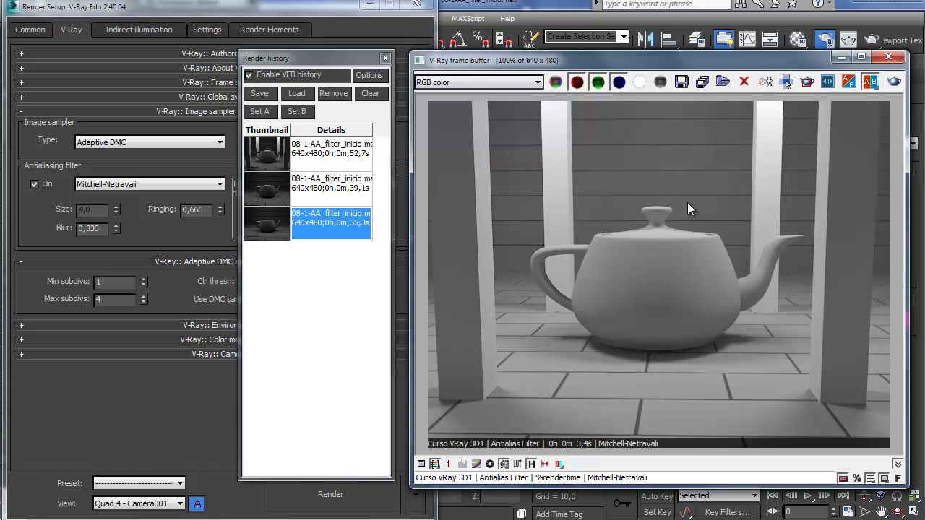
left_click(92, 408)
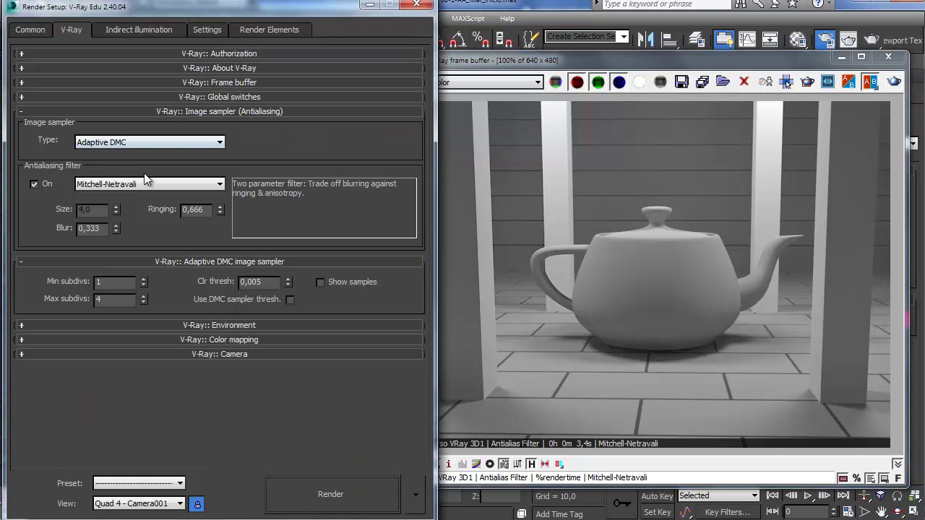
left_click(159, 184)
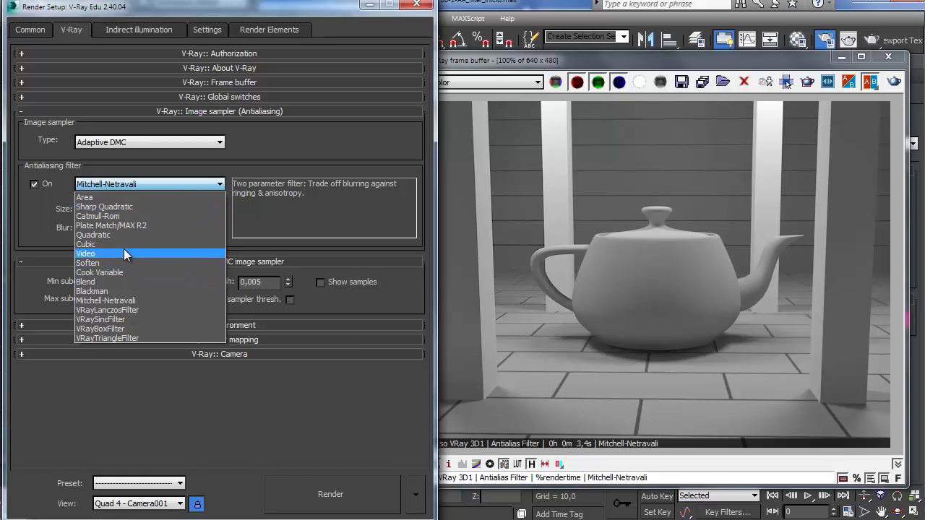
left_click(120, 185)
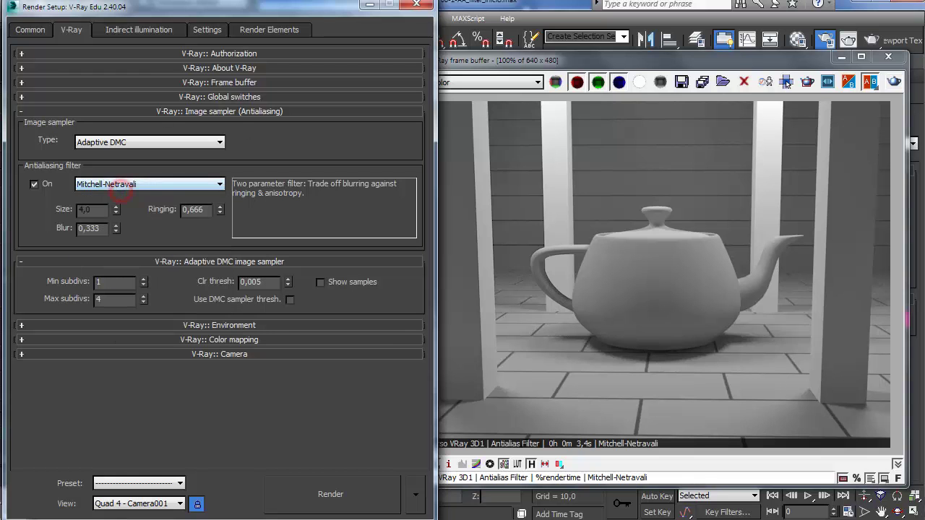
left_click(142, 183)
left_click(144, 195)
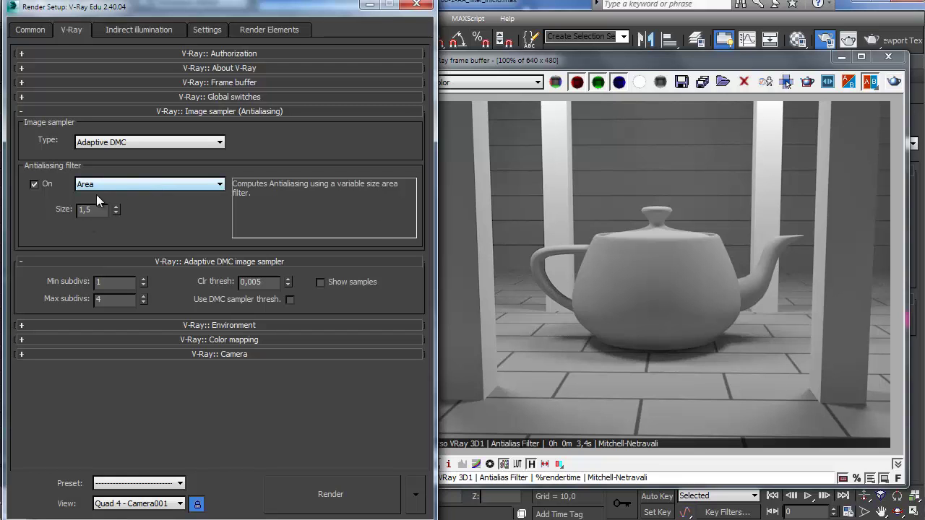
- Turn off the antialiasing filter and render the full camera view
left_click(38, 193)
left_click(33, 184)
left_click(349, 499)
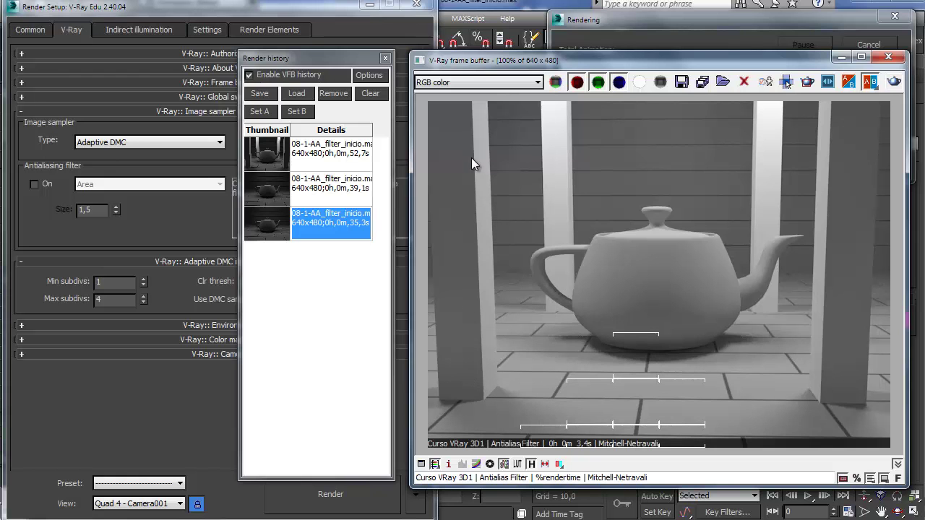
- Examine the left pillars of the unfiltered render at 200% zoom and close the render history
scroll(470, 210, "up", 1)
middle_click_drag(481, 131, 510, 221)
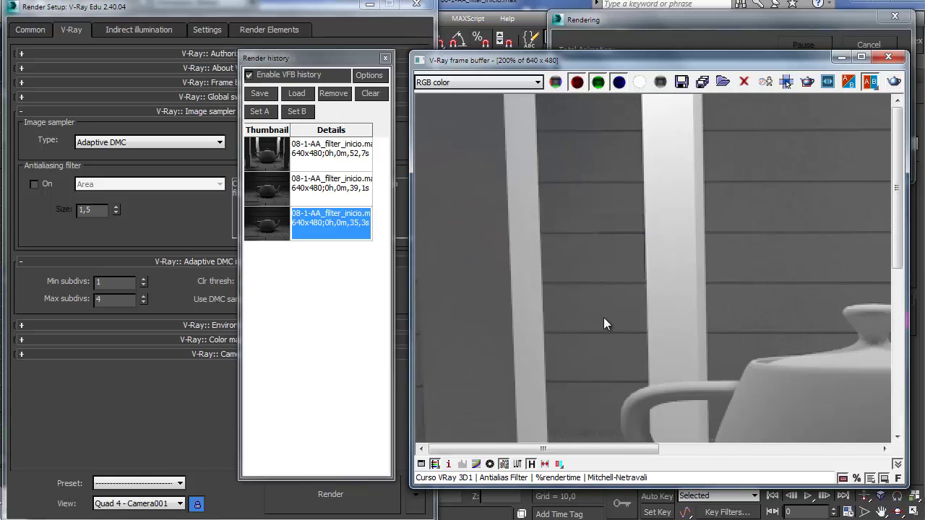
scroll(659, 350, "down", 1)
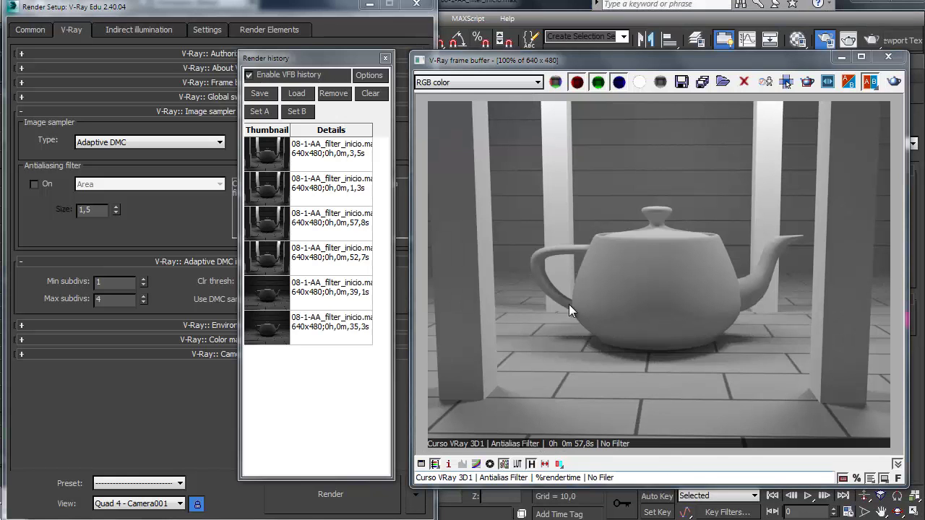
left_click(385, 58)
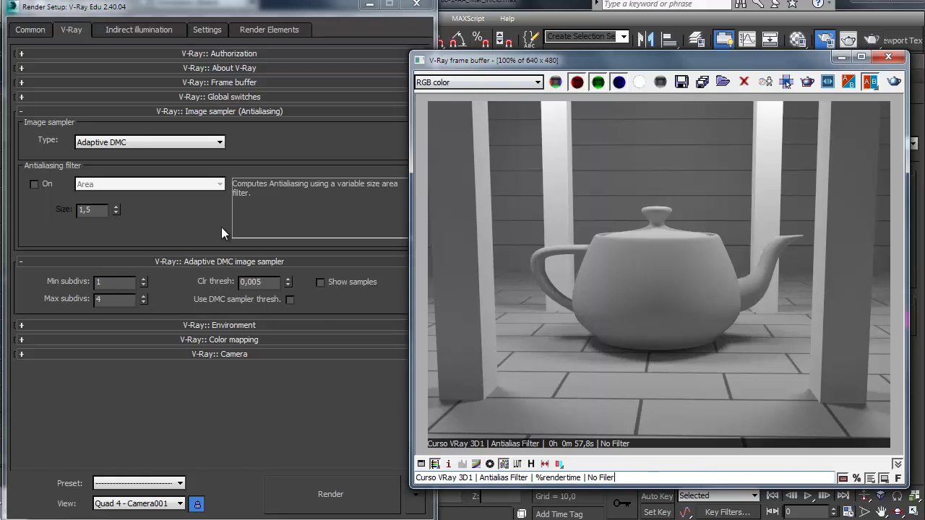
- Turn the antialiasing filter back on and set it to Catmull-Rom
left_click(34, 185)
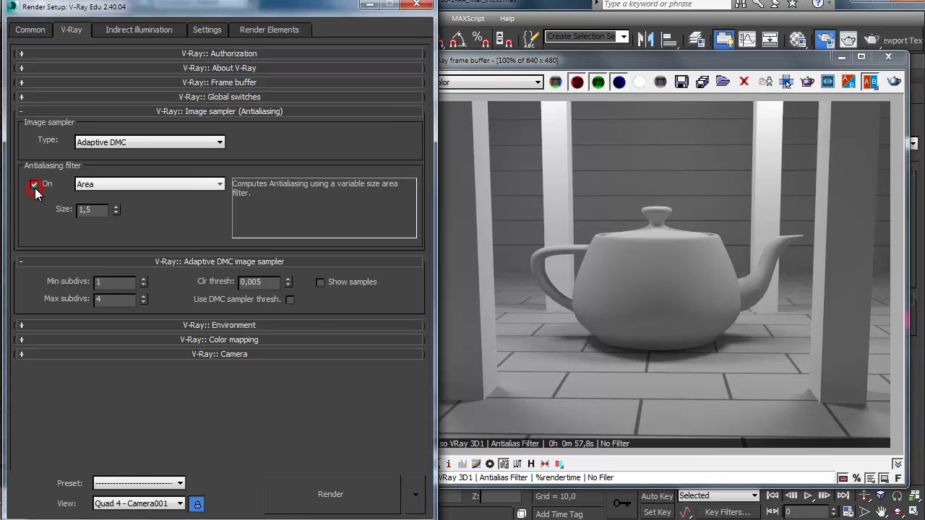
left_click(194, 183)
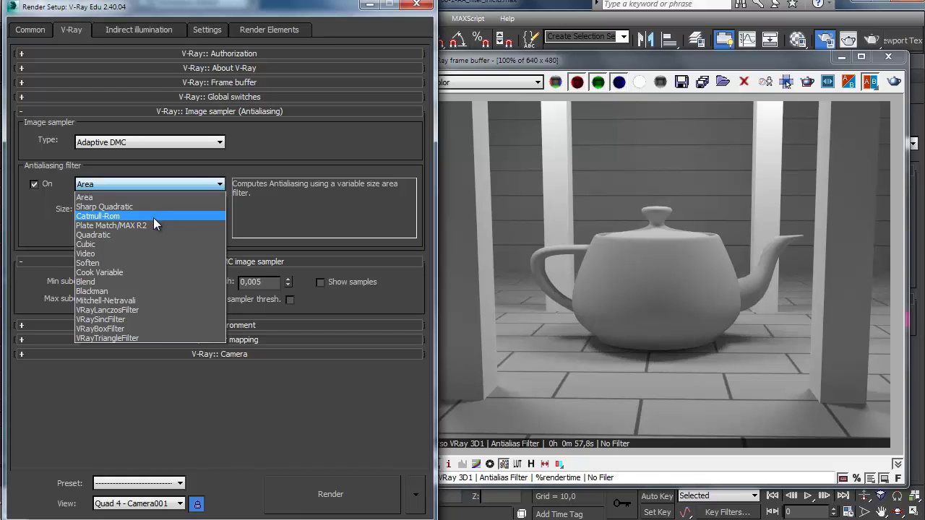
left_click(153, 217)
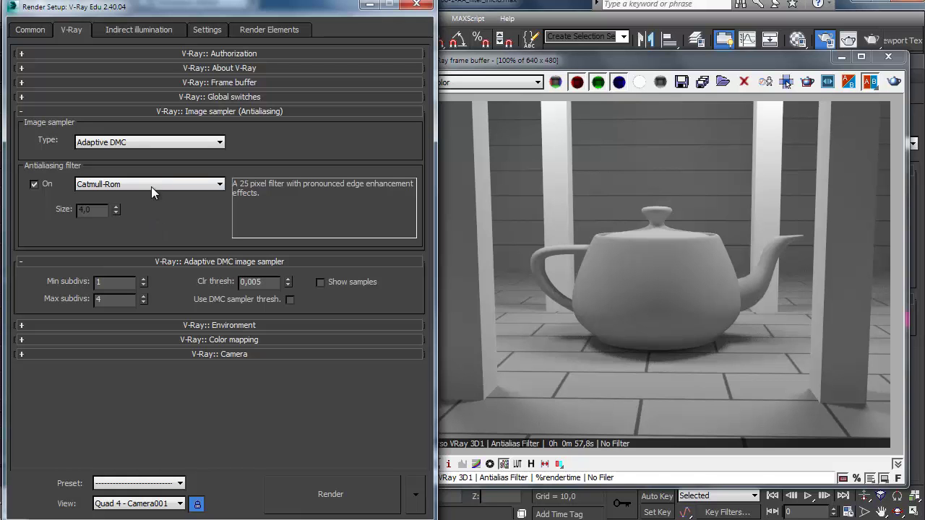
- Switch the antialiasing filter to Mitchell-Netravali and reopen the list of available filters
left_click(151, 185)
left_click(113, 301)
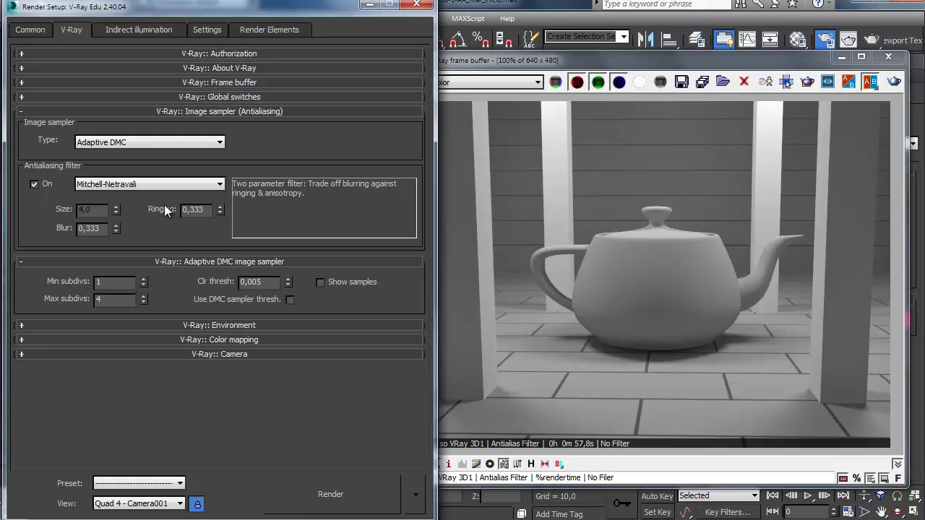
left_click(132, 186)
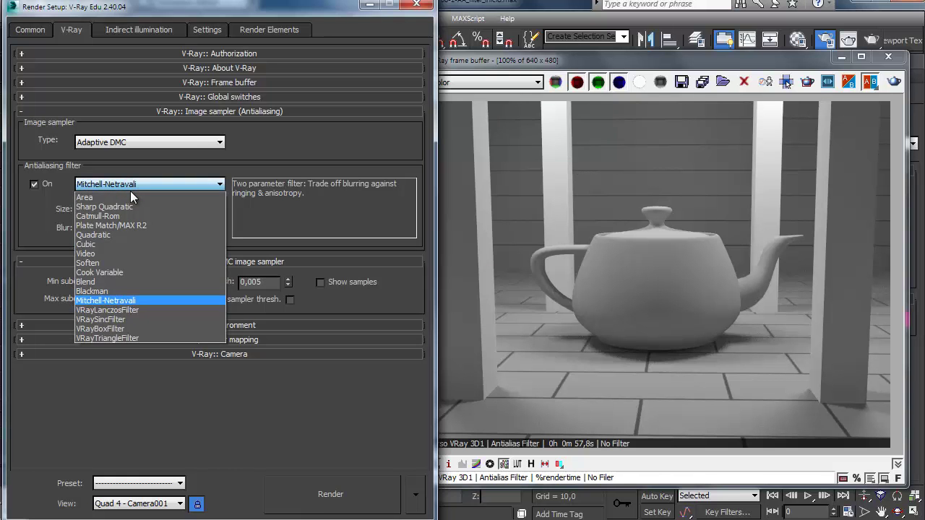